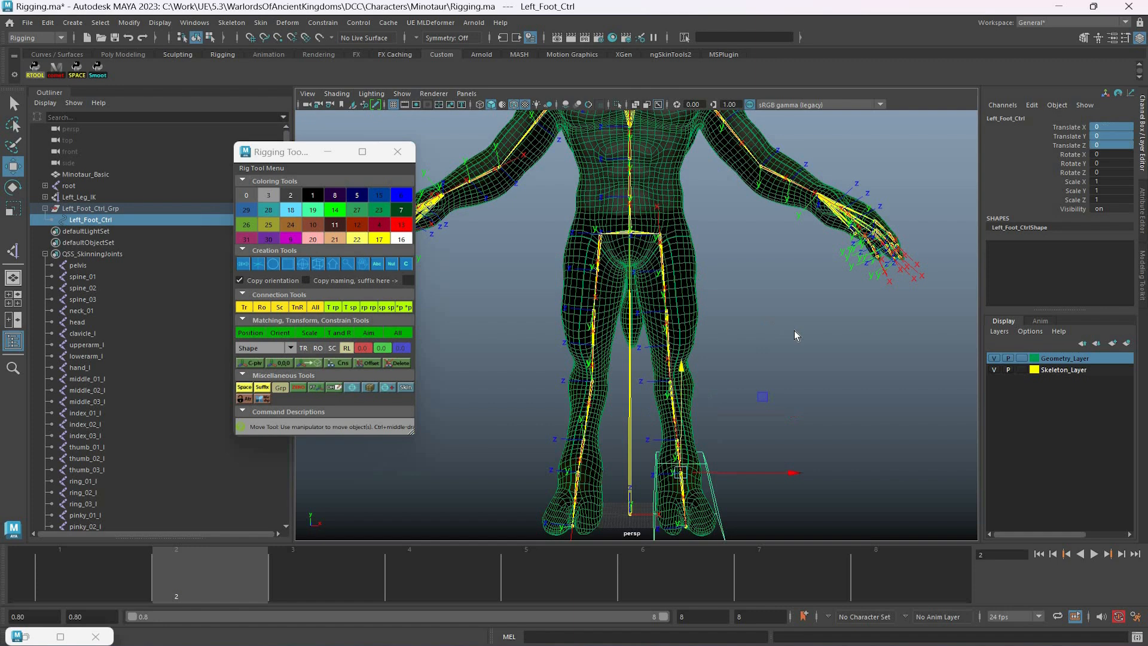
Step: Create a locator at the left leg's calf_l joint
key("q")
left_click(797, 328)
left_click_drag(684, 264, 680, 295, "alt")
left_click(656, 265)
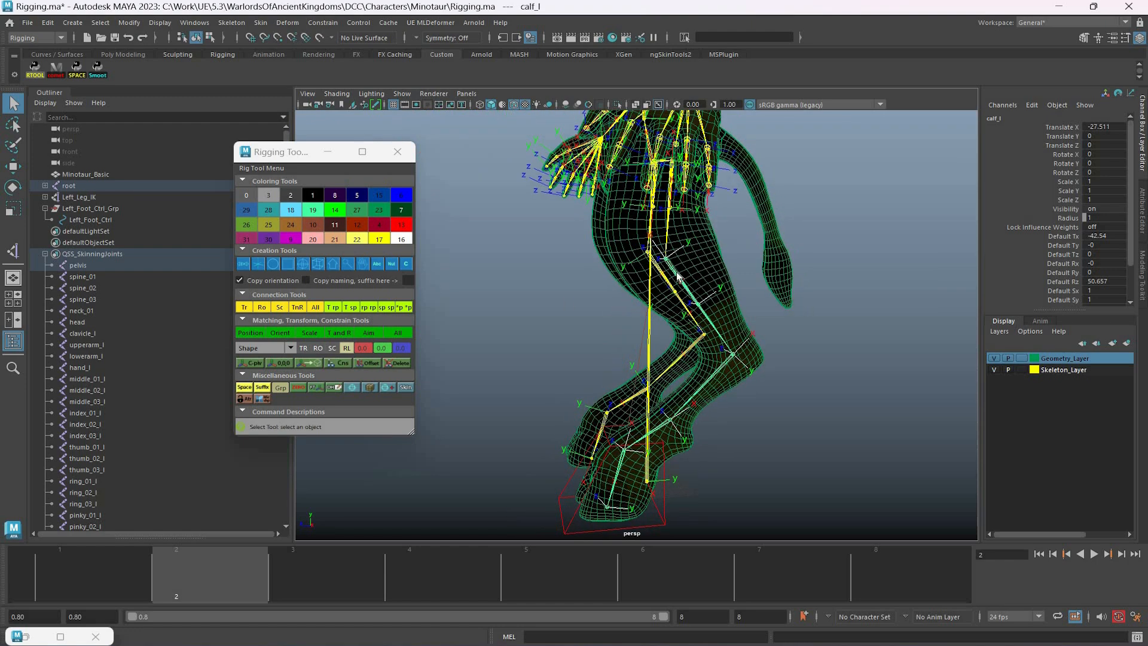
left_click(392, 264)
Step: Move the locator out in front of the left leg to about X 15.6, Y 51.6, Z 30.8
left_click_drag(661, 268, 587, 302, "alt")
key("w")
left_click_drag(734, 304, 625, 281)
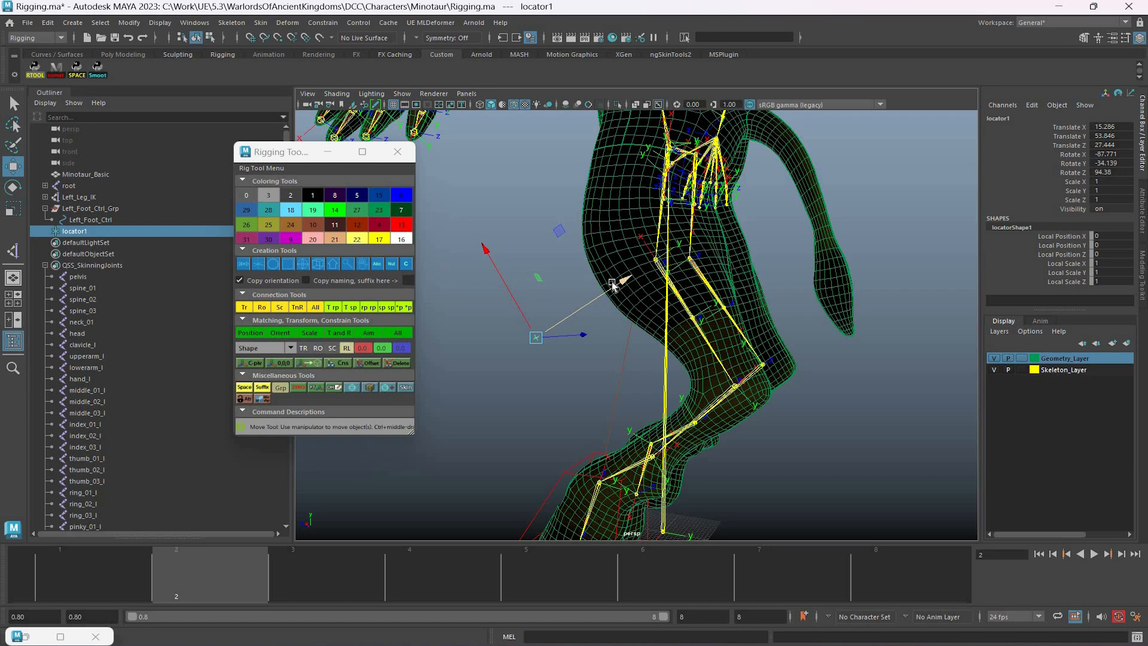
middle_click_drag(701, 253, 691, 254)
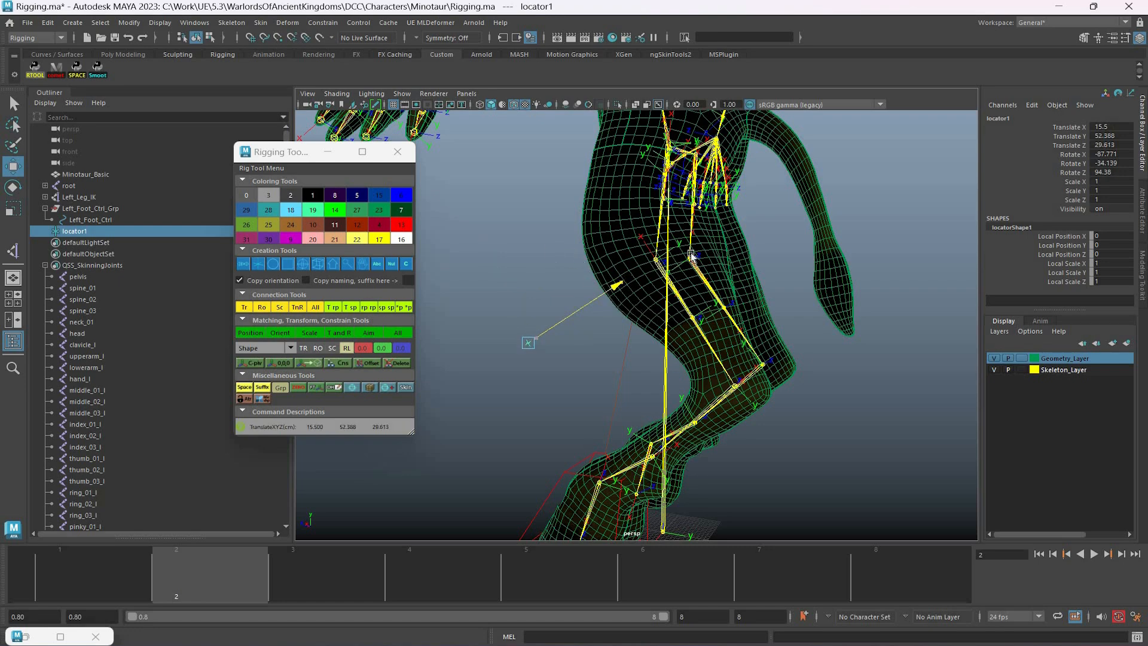
left_click_drag(710, 258, 634, 251, "alt")
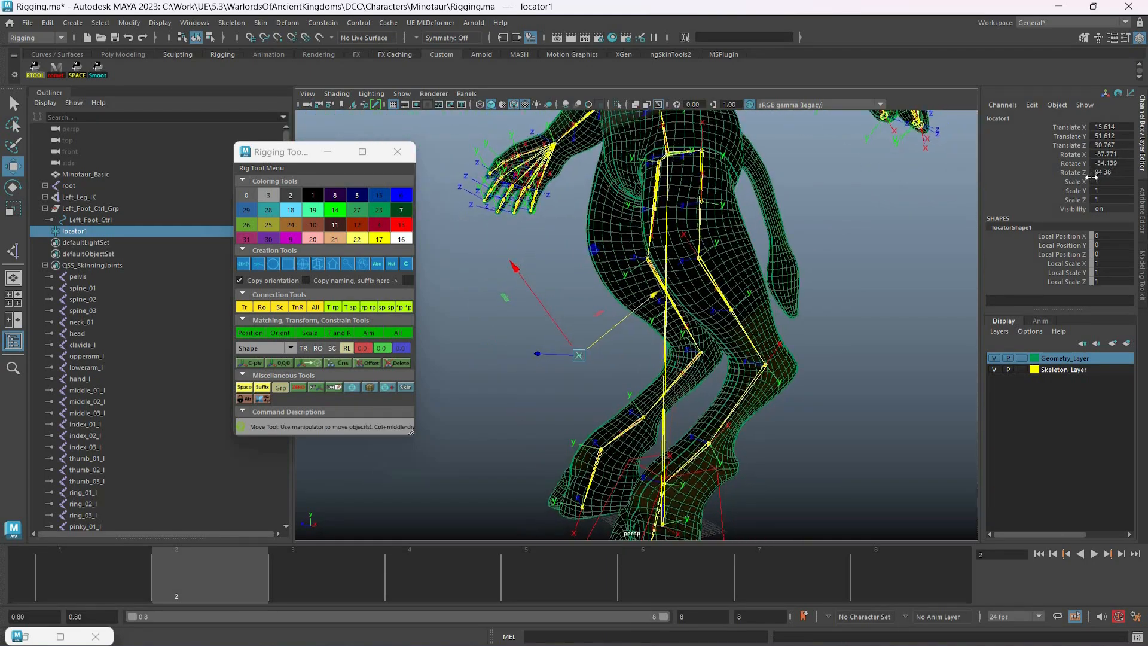
Step: Set the locator's X, Y and Z rotation to 0
left_click_drag(1109, 155, 1108, 172)
type("0")
key("Return")
mouse_move(817, 311)
left_mouse_down("alt")
mouse_move(766, 303)
mouse_move(694, 263)
mouse_move(672, 274)
left_mouse_up("alt")
left_click_drag(764, 286, 747, 287, "alt")
Step: Set the locator shape's local scale to 10 in X, Y and Z
left_click_drag(1109, 173, 1108, 282, "alt")
left_click(1109, 191)
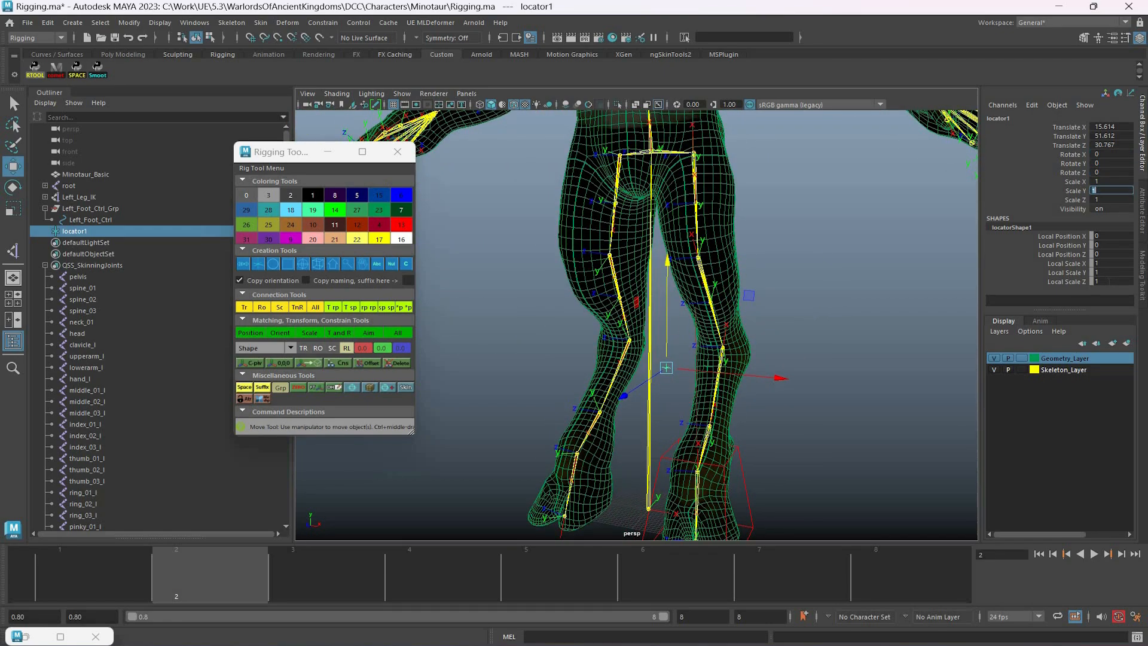
left_click(1108, 282, "shift")
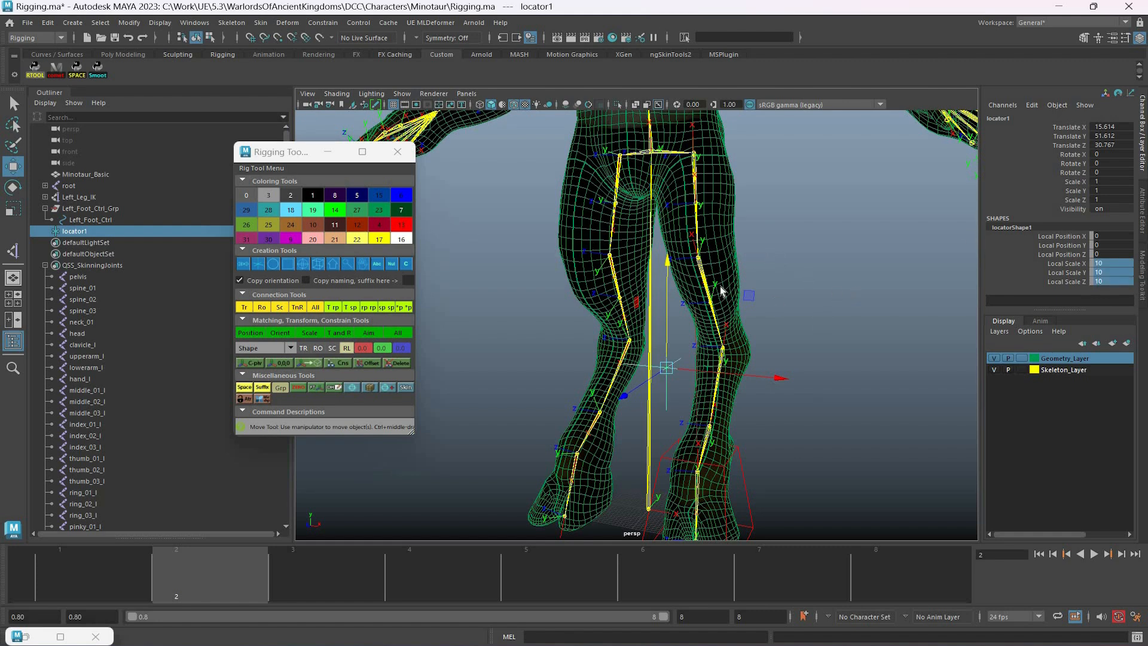
Step: Colour the locator bright red and hide the Geometry_Layer
left_click(401, 225)
left_click(771, 316)
key("q")
scroll(764, 317, "down", 4)
scroll(763, 318, "up", 2)
middle_click_drag(649, 376, 674, 310, "alt")
left_click_drag(674, 309, 758, 317, "alt")
left_click(83, 230)
left_click_drag(421, 255, 367, 234, "alt")
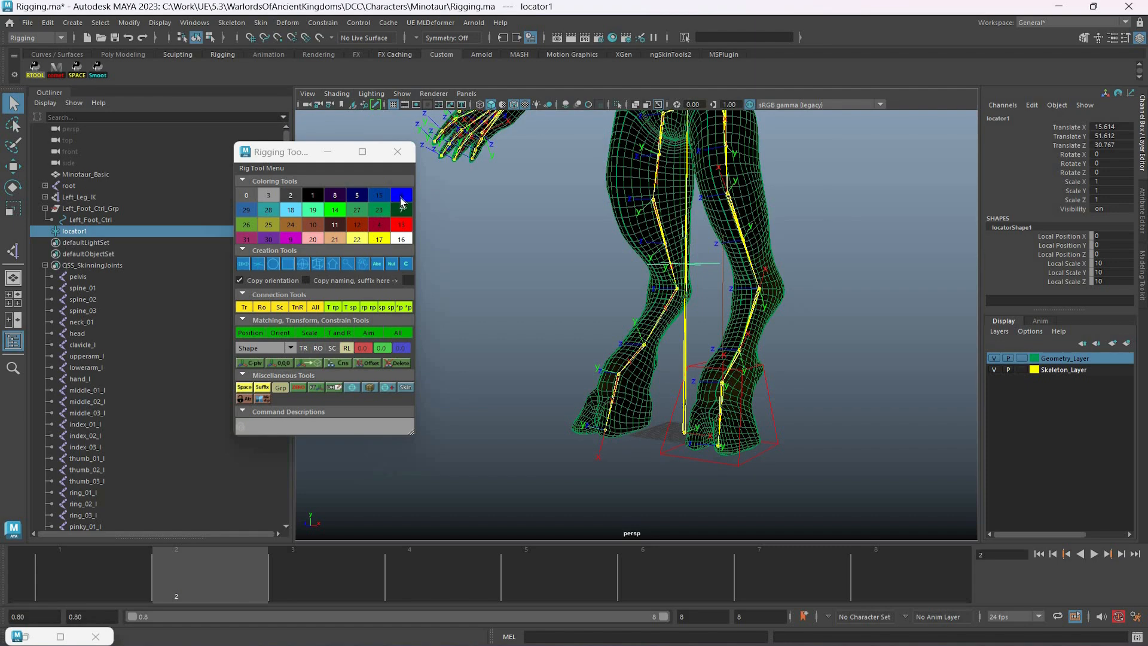
left_click_drag(817, 312, 869, 318, "alt")
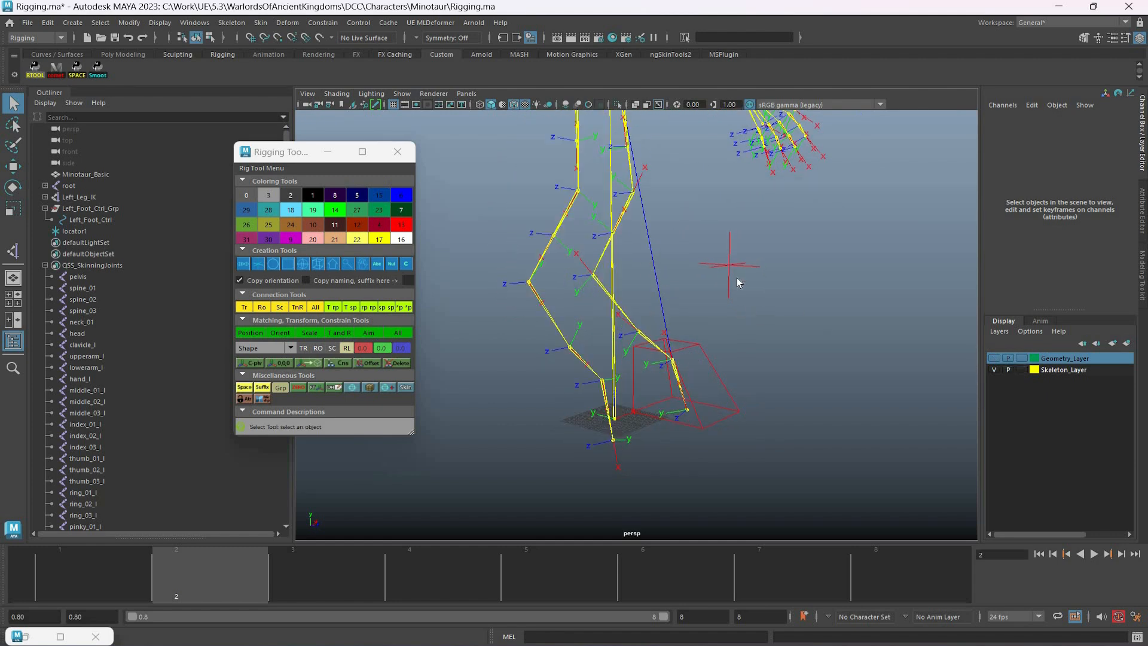
Step: Try a pole vector constraint from the locator to Left_Leg_IK and check how the left leg bends
left_click(96, 233)
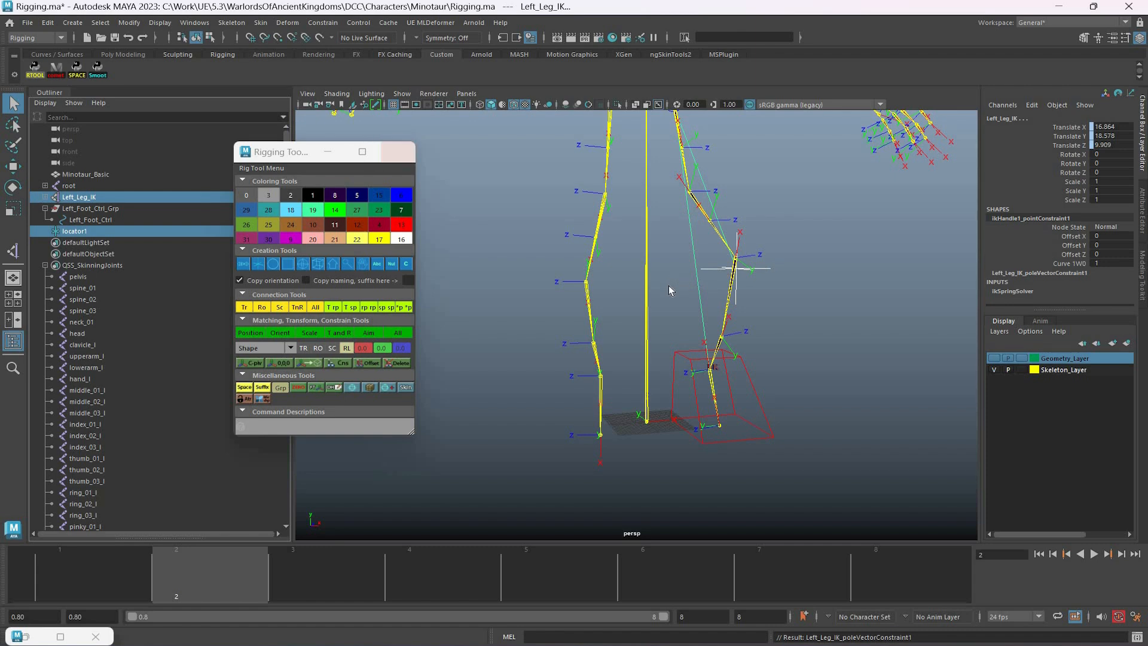
left_click_drag(733, 281, 837, 217, "alt")
middle_click_drag(836, 218, 711, 189, "alt")
left_click(712, 188)
left_click_drag(712, 402, 771, 281, "alt")
left_click(726, 251)
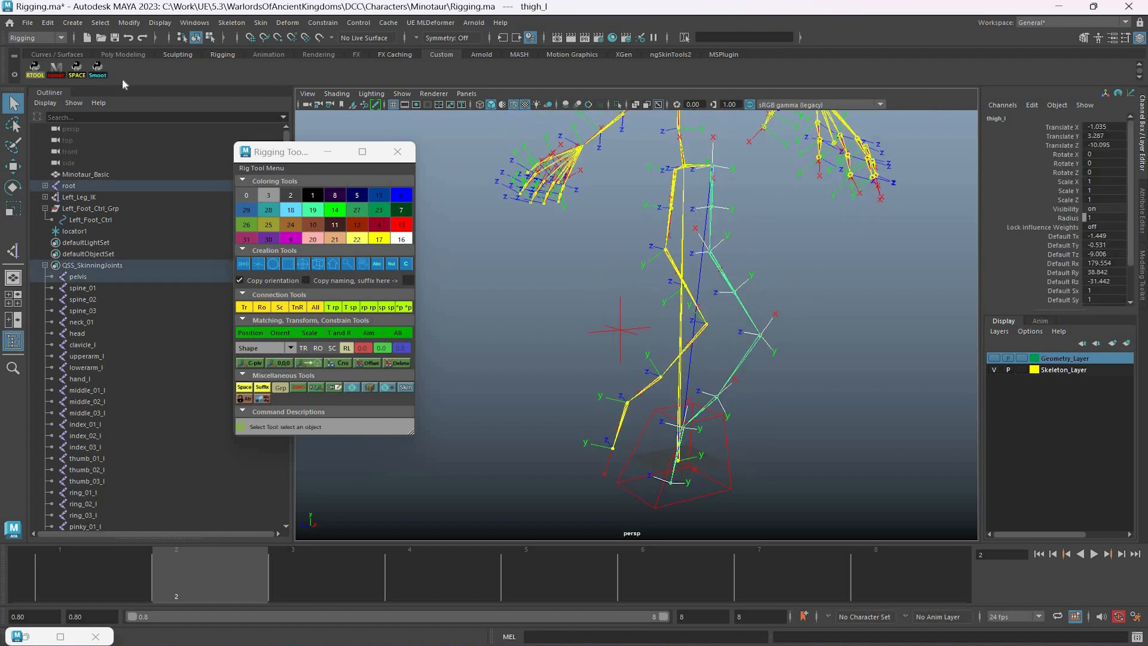
key("ctrl+z")
Step: Create a polygon plane
left_click(72, 22)
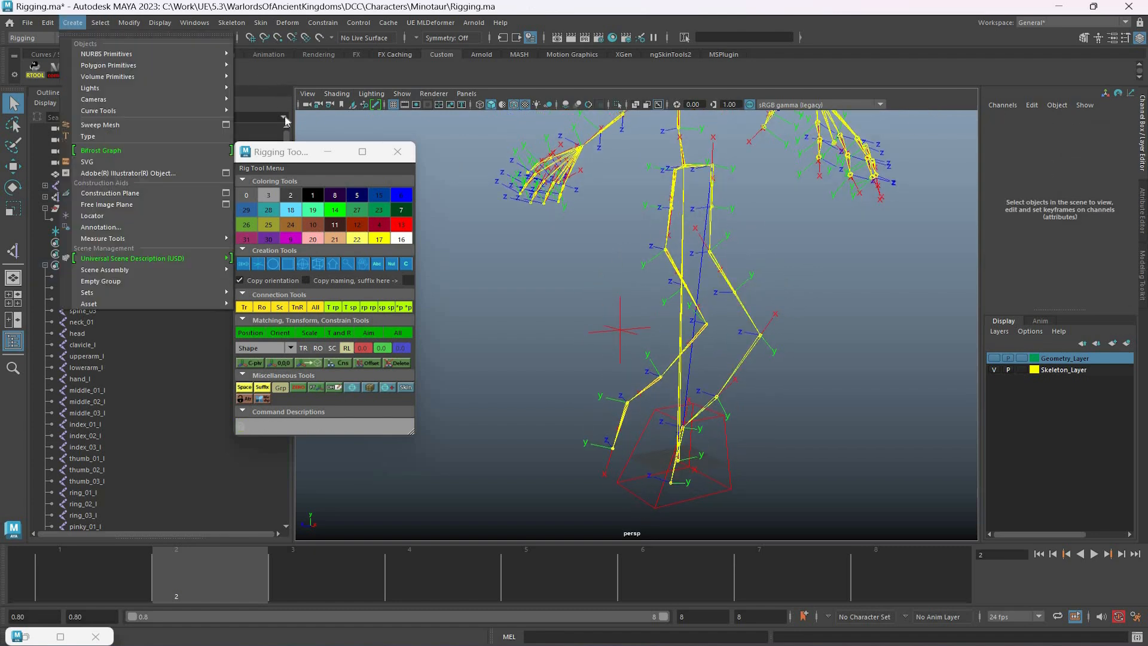
mouse_move(109, 64)
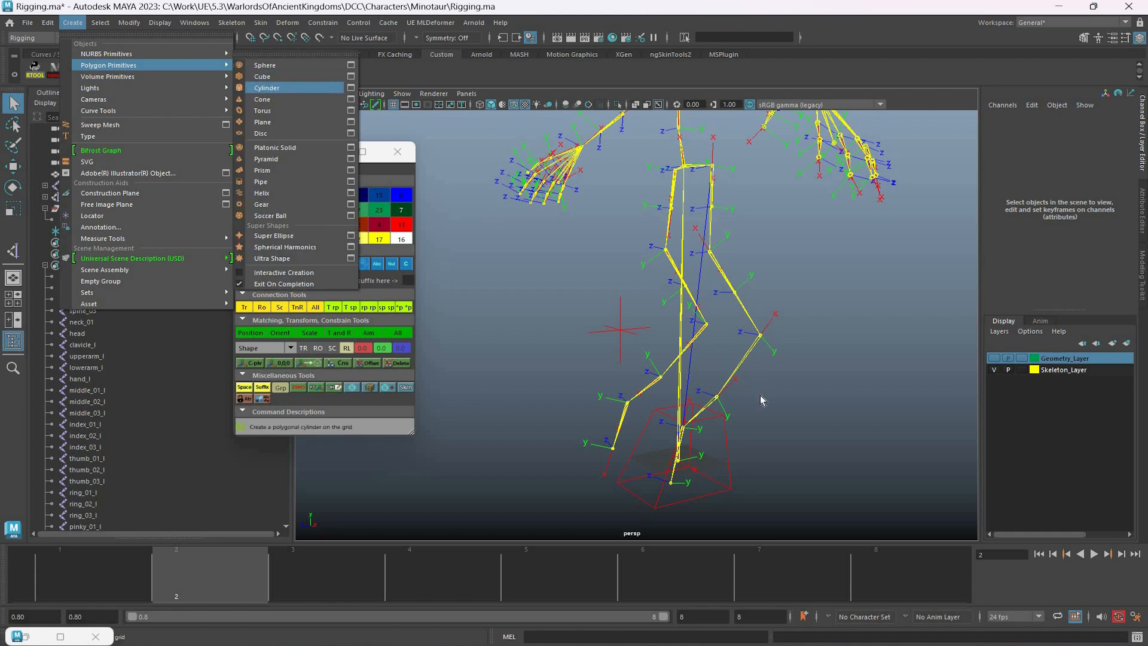
key("Return")
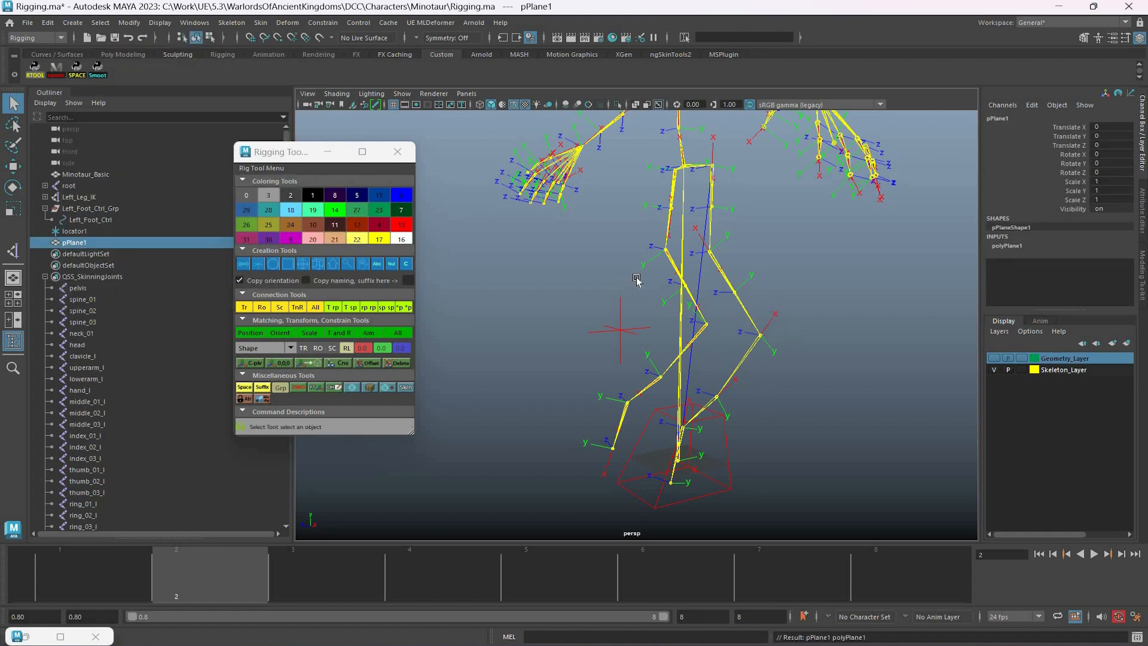
scroll(661, 284, "down", 10)
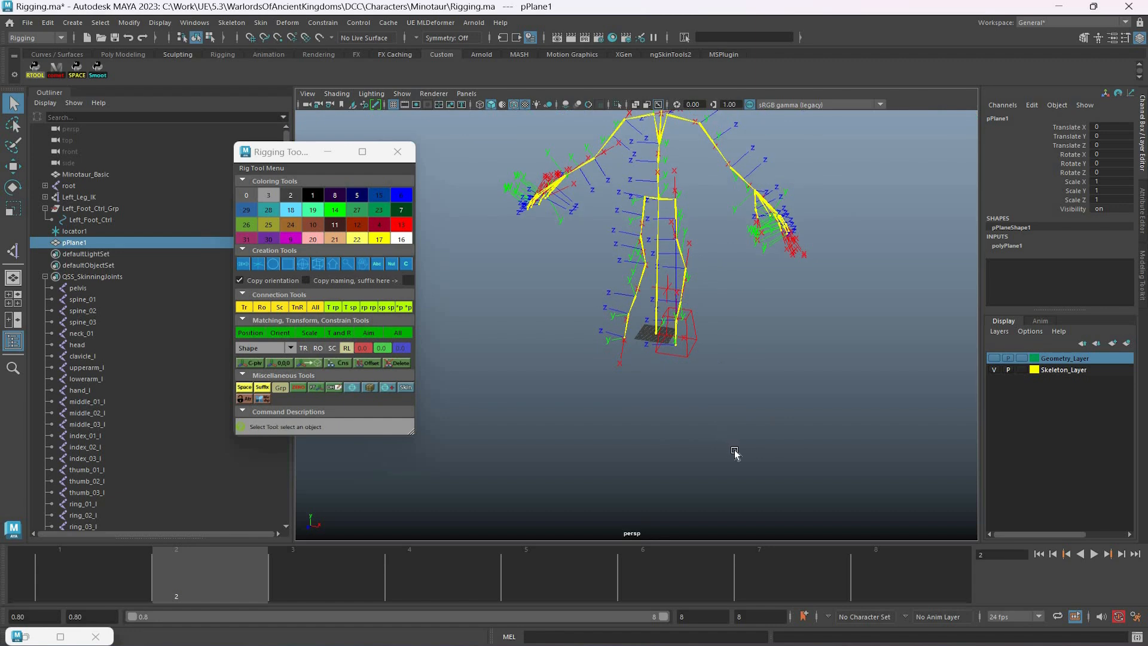
Step: Snap the plane's position to the rearmost joint of the left leg
key("w")
left_click_drag(747, 346, 776, 350)
scroll(696, 393, "up", 6)
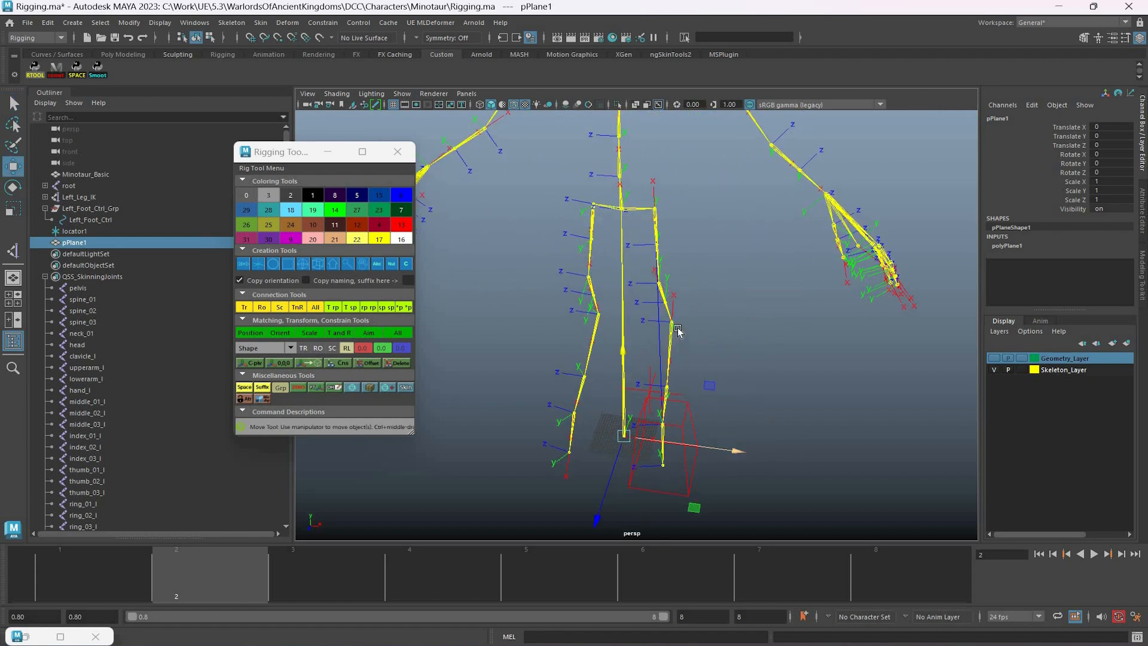
left_click(699, 446)
key("v")
middle_click_drag(766, 342, 820, 379)
Step: Rotate the plane to -90 degrees in Z so it stands upright
left_click_drag(890, 378, 823, 397, "alt")
scroll(823, 398, "up", 5)
key("e")
left_click_drag(1102, 171, 1108, 172, "ctrl")
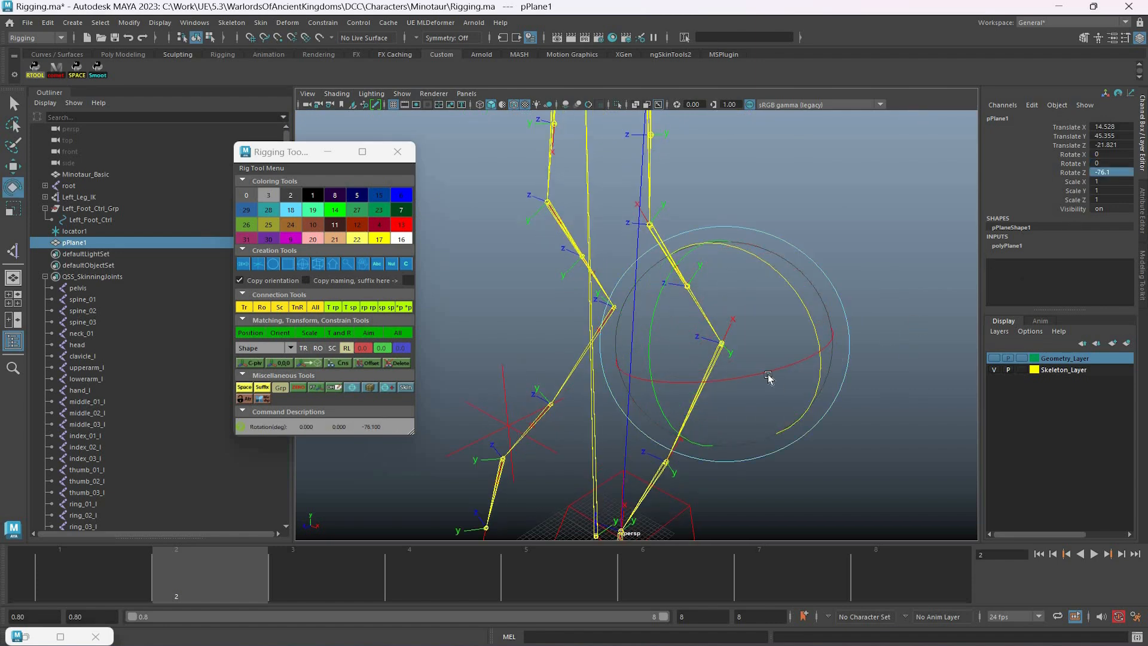
type("-90")
key("Return")
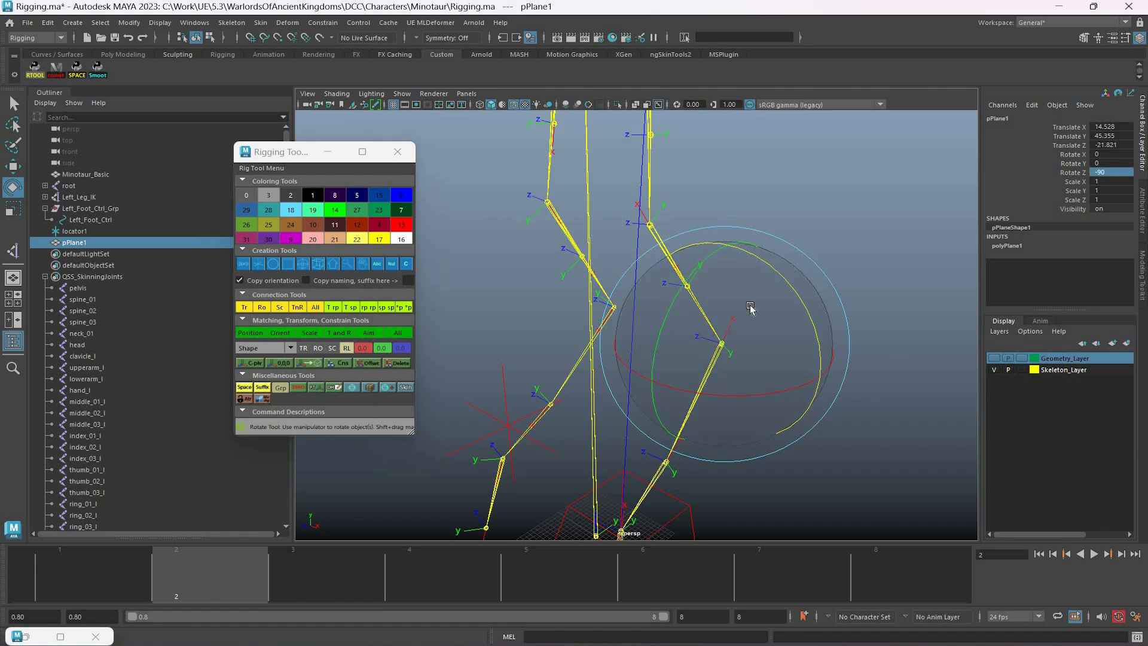
Step: Scale the plane uniformly to about 57.6 and set its width and height subdivisions to 1
key("r")
left_click_drag(722, 344, 1096, 267)
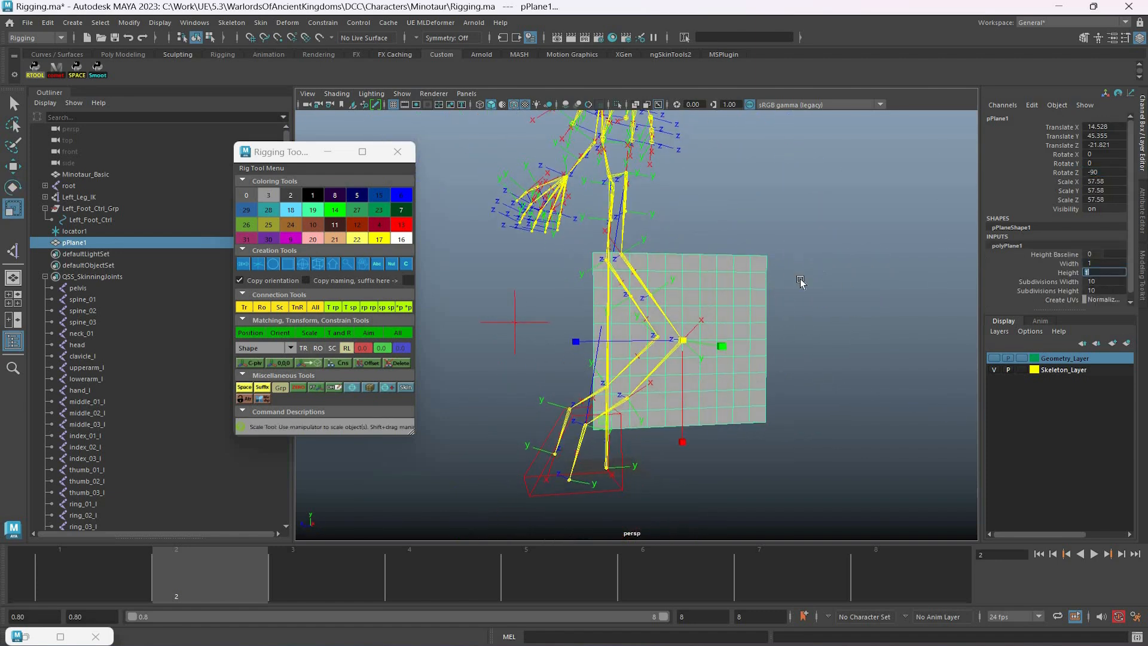
key("Return")
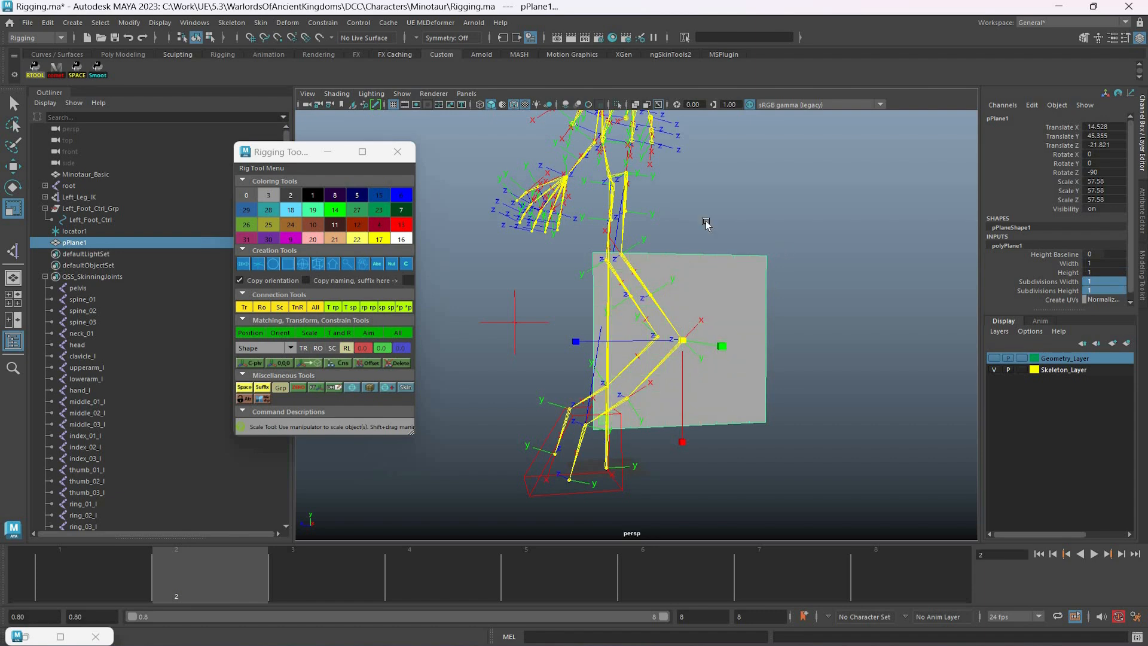
Step: Snap the plane's upper rear corner vertex to the left hip joint
right_click_drag(756, 287, 714, 279)
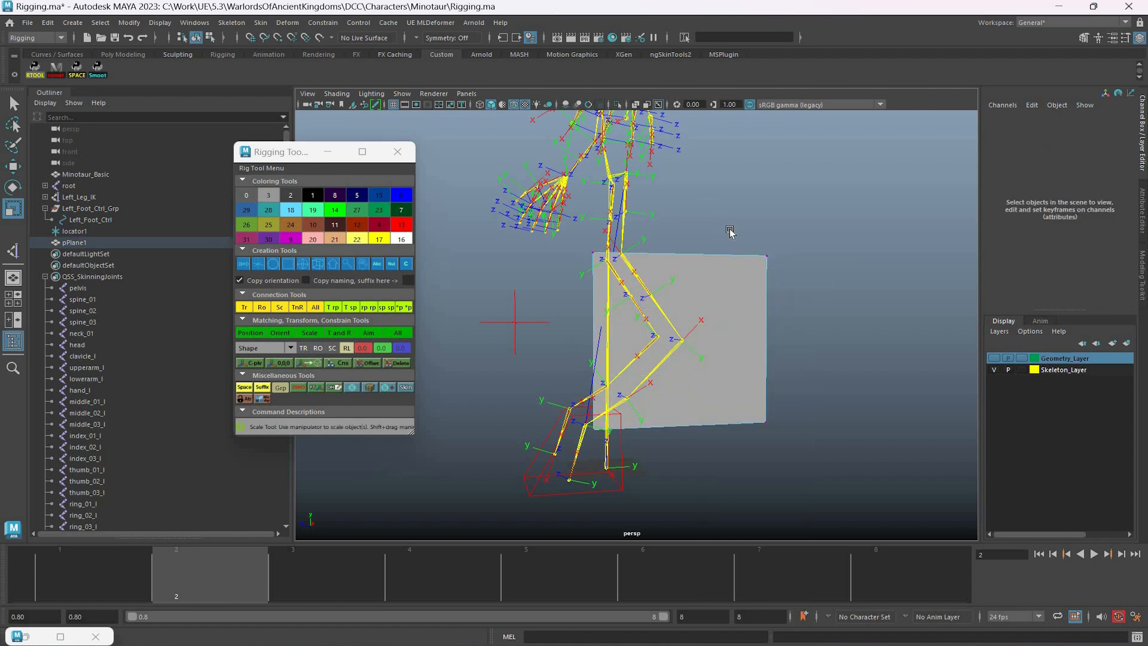
left_click_drag(729, 232, 790, 276)
middle_click_drag(780, 209, 825, 264, "alt")
left_click_drag(824, 264, 843, 281, "alt")
right_click_drag(843, 281, 860, 378, "alt")
key("w")
key("v")
middle_click(698, 191)
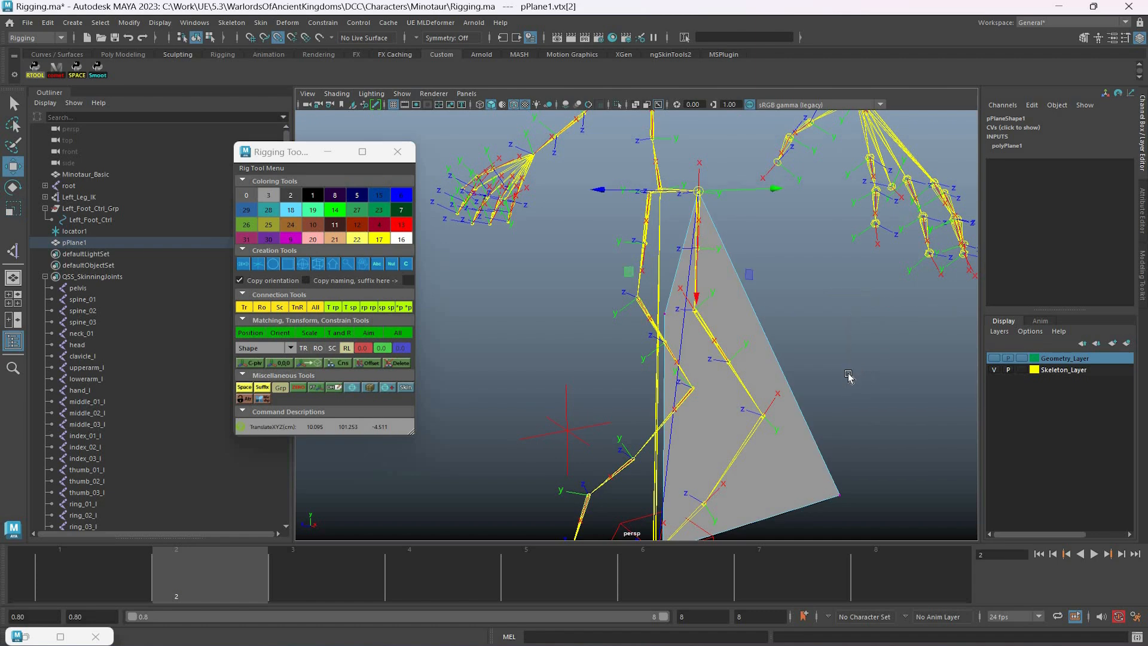
Step: Snap the plane's lower rear corner vertex to the rearmost joint of the left leg
middle_click_drag(843, 505, 841, 393, "alt")
key("q")
key("w")
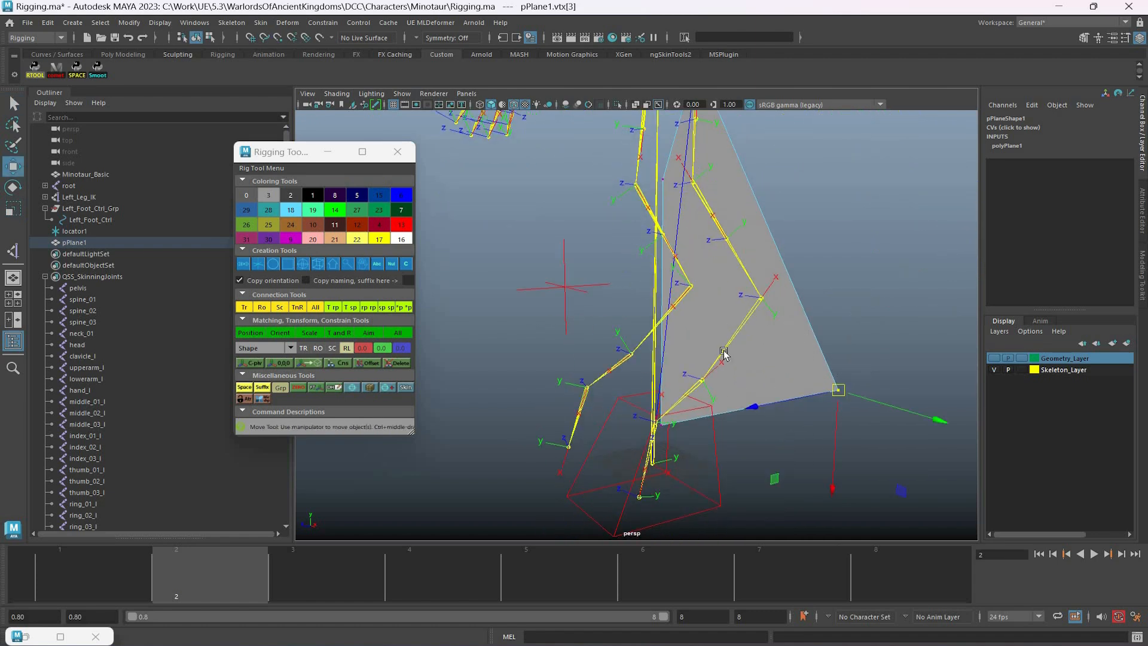
left_click_drag(737, 340, 645, 422, "alt")
left_click_drag(676, 360, 712, 359, "alt")
Step: Snap the plane's lower front corner vertex to the left ankle joint at the end of the IK chain
key("q")
left_click(648, 423)
key("w")
key("v")
left_click_drag(648, 424, 637, 417)
Step: Snap the remaining upper front vertex to the left hip joint, making the plane a triangle along the leg
middle_click_drag(687, 310, 690, 368, "alt")
key("q")
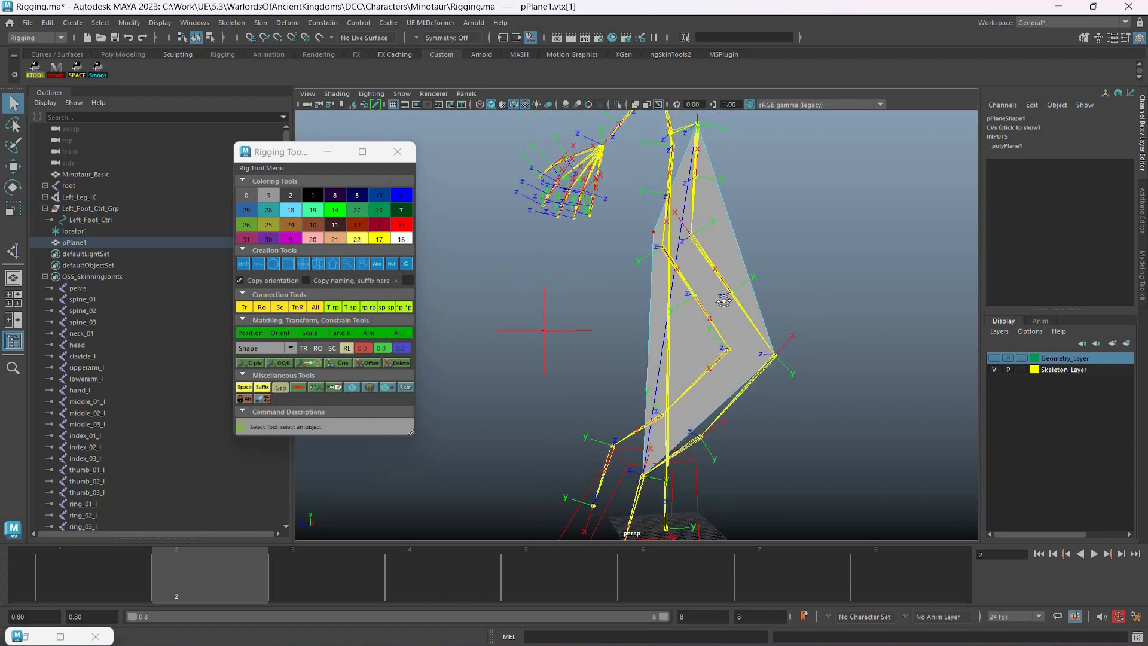
left_click(620, 231)
left_click_drag(686, 299, 740, 342, "alt")
key("w")
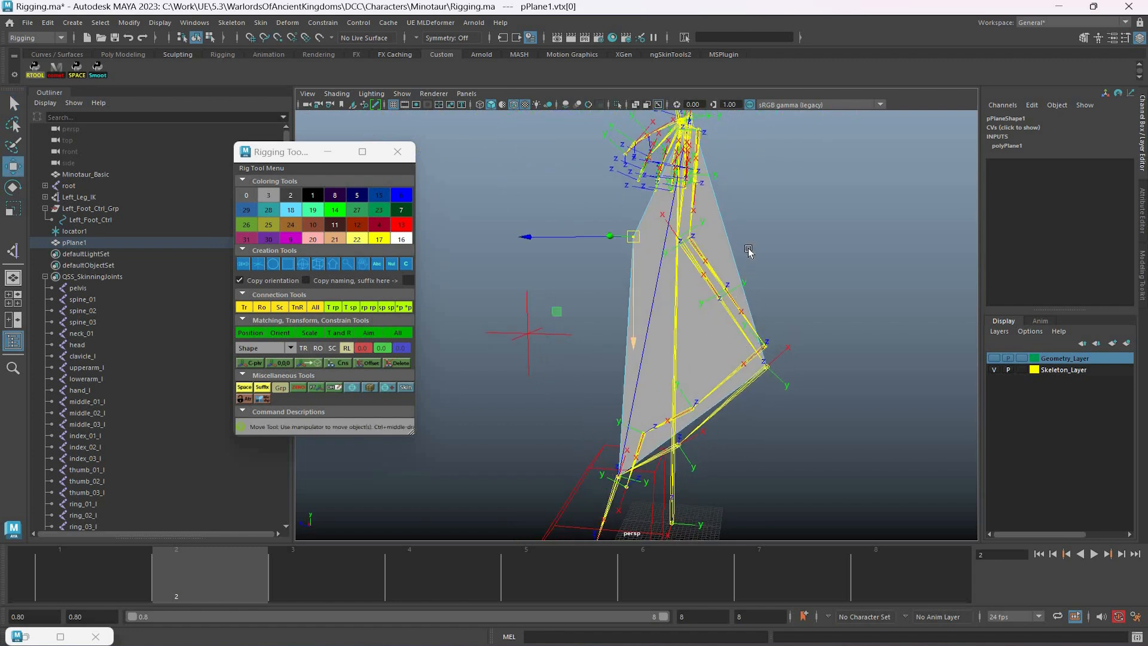
left_click_drag(748, 251, 772, 339, "alt")
key("q")
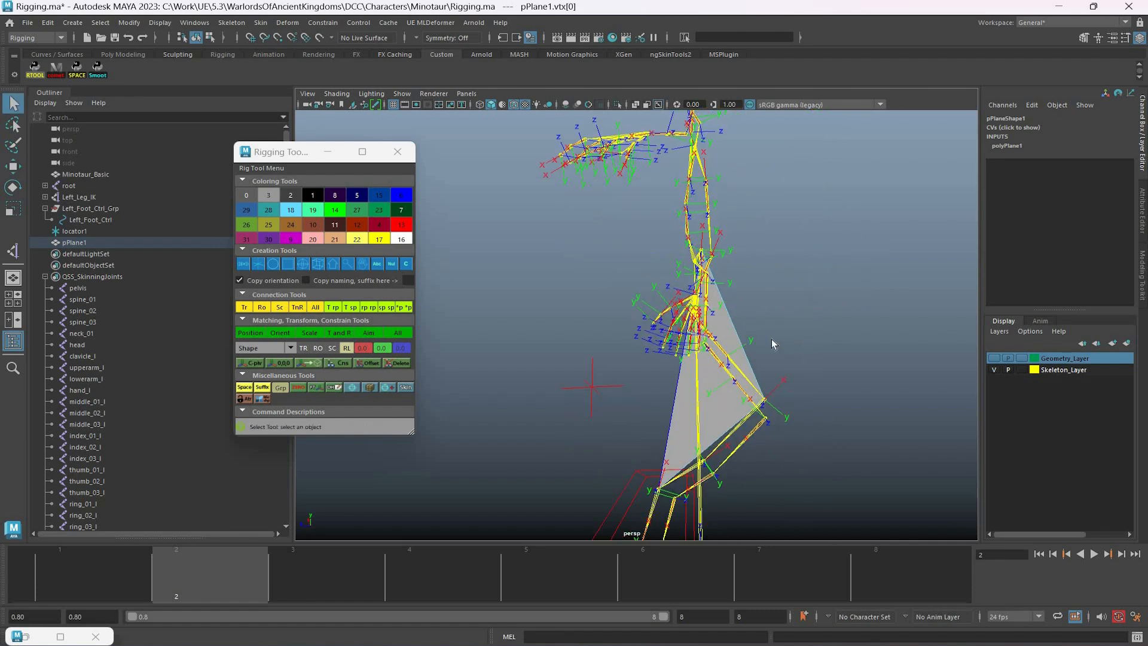
Step: Select the plane's front edge between hip and ankle and extrude it
scroll(798, 303, "up", 3)
left_click(733, 235)
left_click_drag(665, 353, 719, 382, "alt")
right_click_drag(768, 399, 741, 369)
left_click(720, 366)
scroll(767, 367, "down", 3)
scroll(758, 369, "up", 3)
right_click_drag(802, 335, 803, 334, "shift")
left_click_drag(803, 334, 805, 341, "alt")
scroll(805, 342, "up", 3)
mouse_move(804, 333)
right_mouse_down("shift")
mouse_move(802, 359)
mouse_move(783, 338)
right_mouse_up("shift")
right_click_drag(672, 321, 664, 323, "shift")
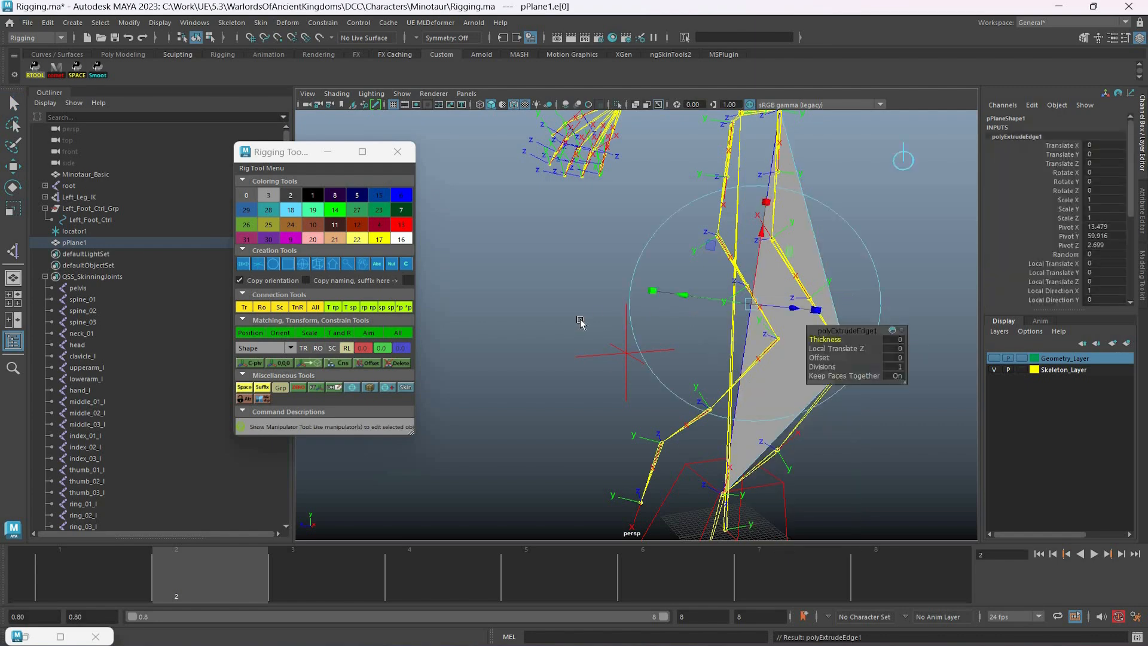
Step: Pull the extruded edge forward past the locator by about 47.7 in local Z and return to object selection
left_click_drag(471, 333, 611, 287, "alt")
middle_click_drag(612, 280, 588, 221, "alt")
right_click_drag(589, 221, 648, 247, "alt")
left_click_drag(649, 248, 609, 269, "alt")
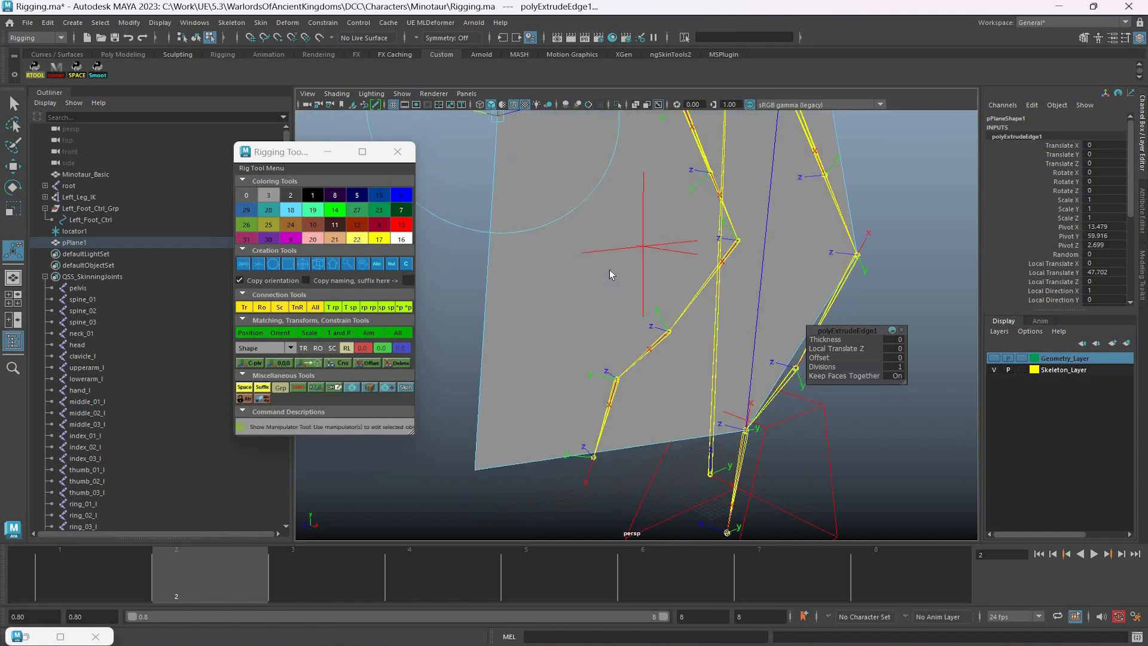
key("q")
right_click_drag(587, 295, 618, 258)
Step: Switch to the Modeling menu set and apply Smooth to the plane
right_click_drag(652, 310, 633, 303, "alt")
middle_click_drag(646, 269, 652, 302, "alt")
right_click_drag(653, 299, 622, 306, "alt")
left_click_drag(620, 310, 594, 290, "alt")
key("bracketleft")
key("bracketleft")
key("bracketleft")
key("bracketleft")
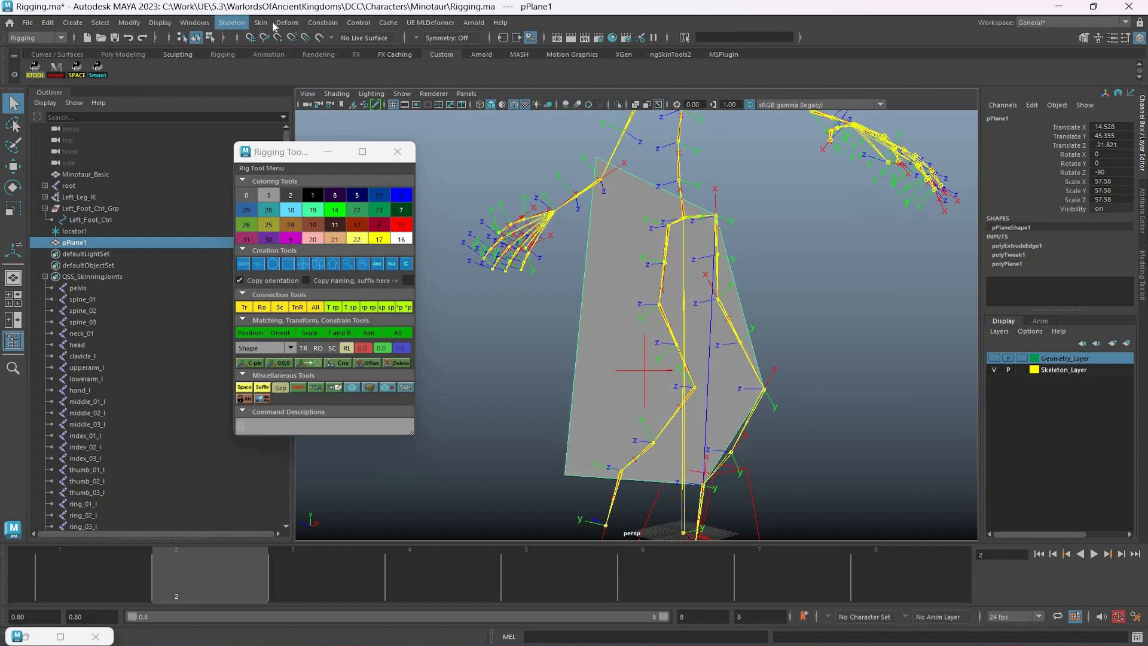
left_click(287, 22)
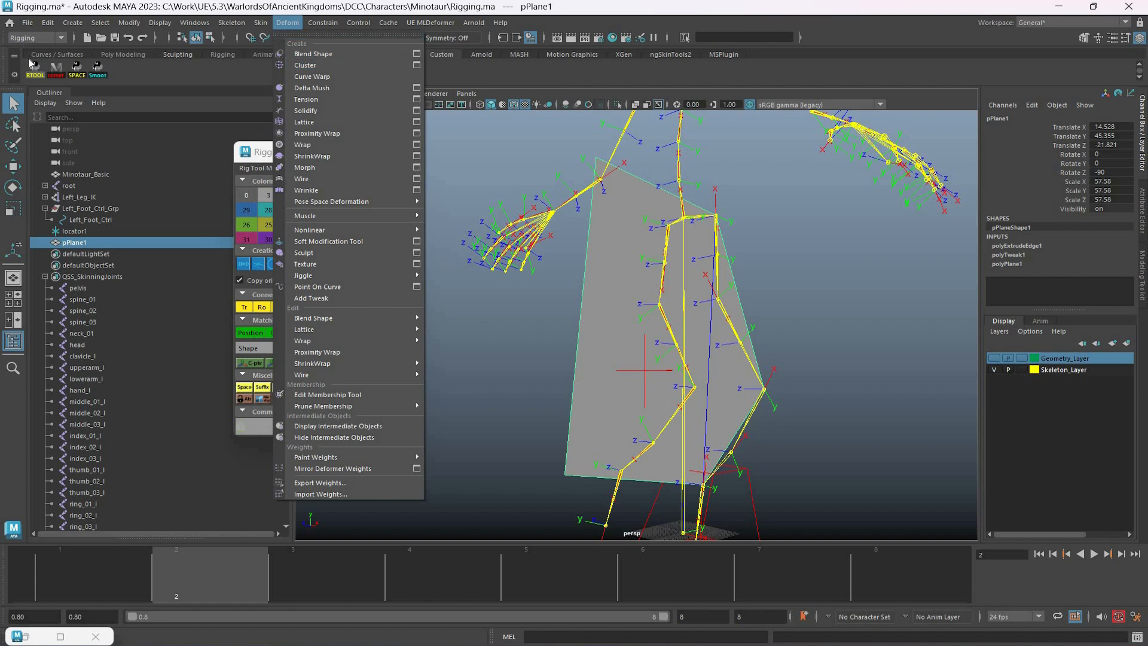
left_click(232, 22)
left_click(37, 38)
left_click(35, 49)
left_click(226, 22)
left_click(270, 153)
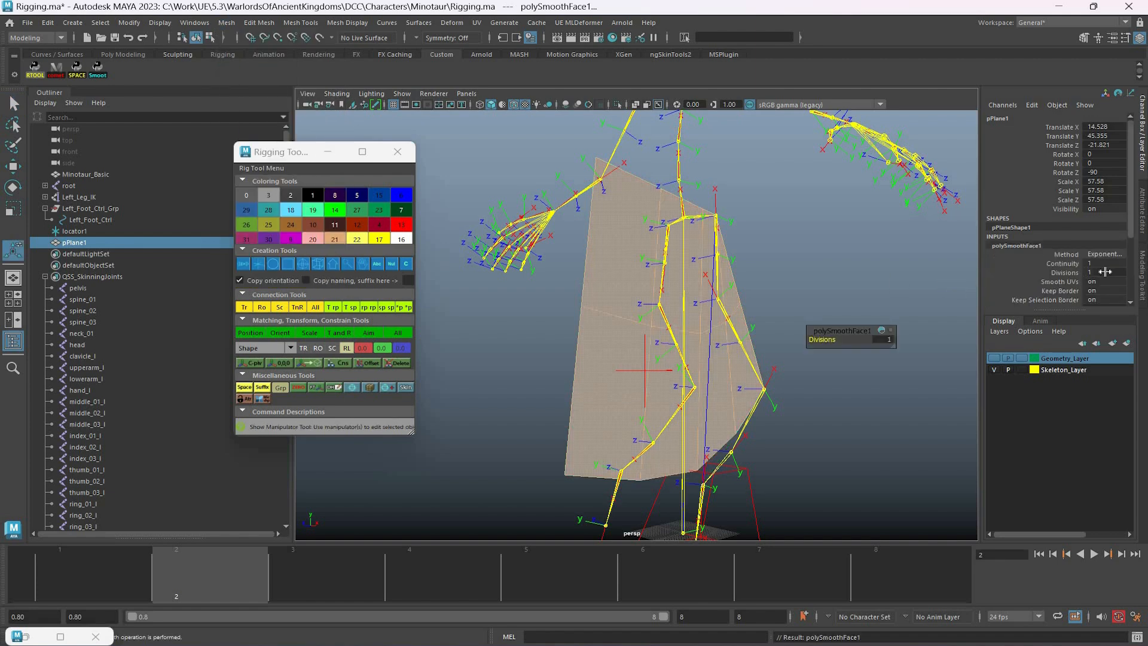
Step: Set the plane's smooth divisions to 5 and deselect it
key("Return")
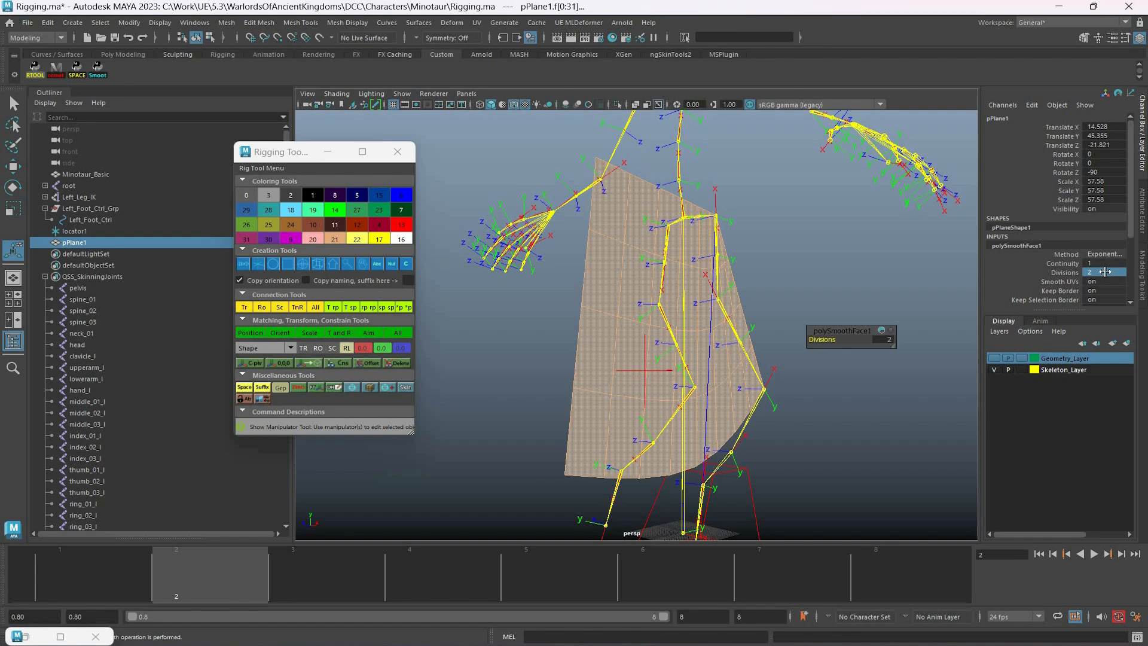
type("5")
key("Return")
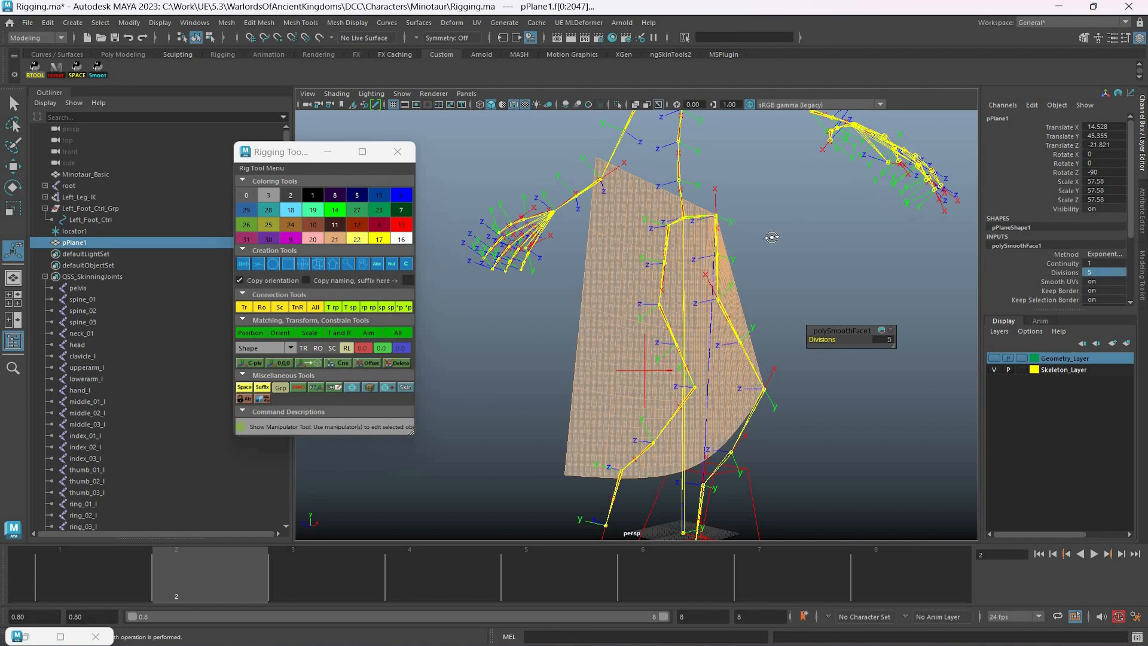
left_click_drag(742, 239, 817, 257, "alt")
key("q")
left_click(730, 341)
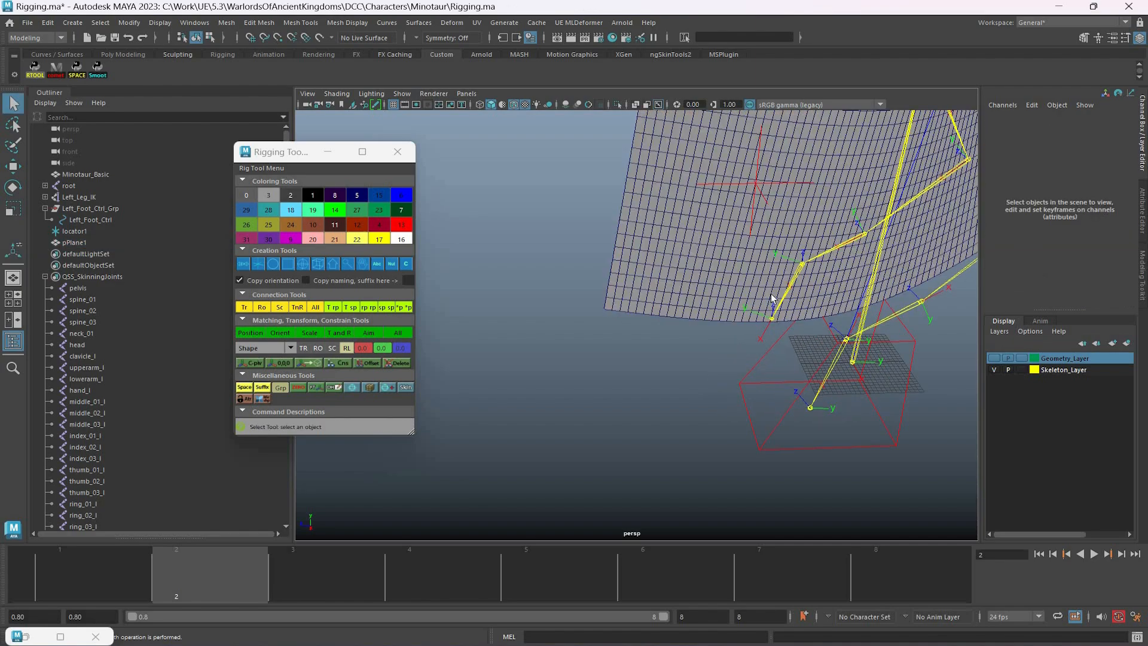
Step: Snap the locator onto the nearest vertex of the smoothed plane in front of the leg
left_click(753, 229)
middle_click_drag(753, 231, 719, 278, "alt")
scroll(693, 261, "up", 3)
left_click_drag(691, 258, 628, 214, "alt")
scroll(656, 233, "up", 3)
key("w")
right_click_drag(629, 214, 716, 228, "alt")
middle_click_drag(661, 194, 620, 188)
left_click_drag(586, 193, 772, 310, "alt")
Step: Hide the smoothed guide plane
scroll(647, 268, "down", 6)
key("q")
left_click(715, 273)
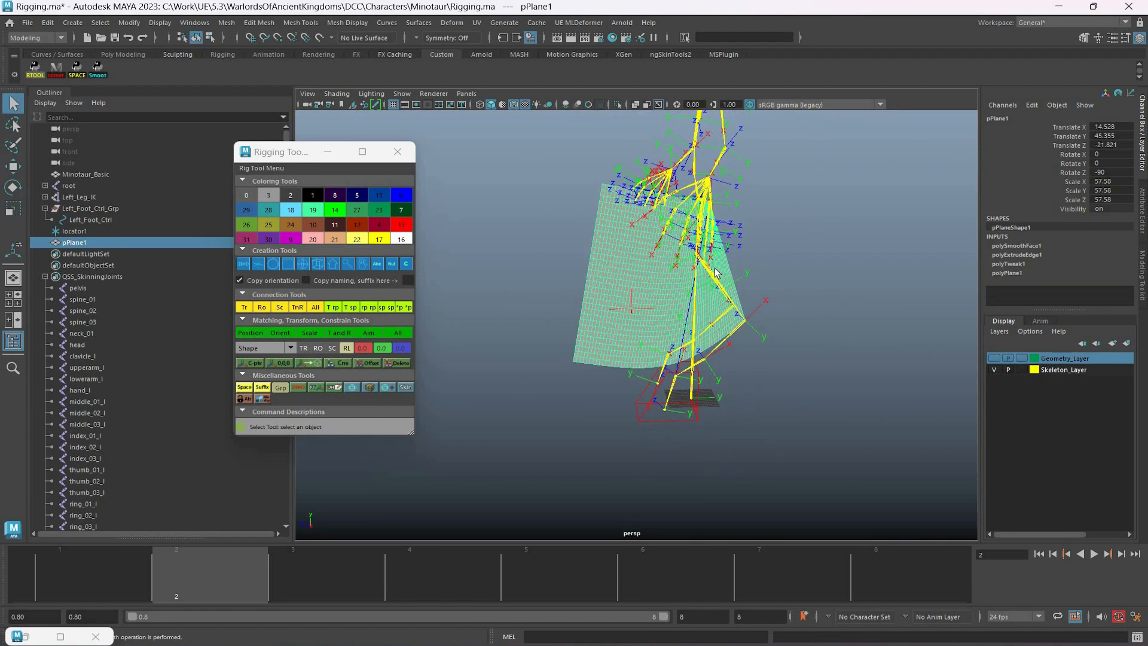
key("ctrl+h")
left_click_drag(767, 296, 332, 286, "alt")
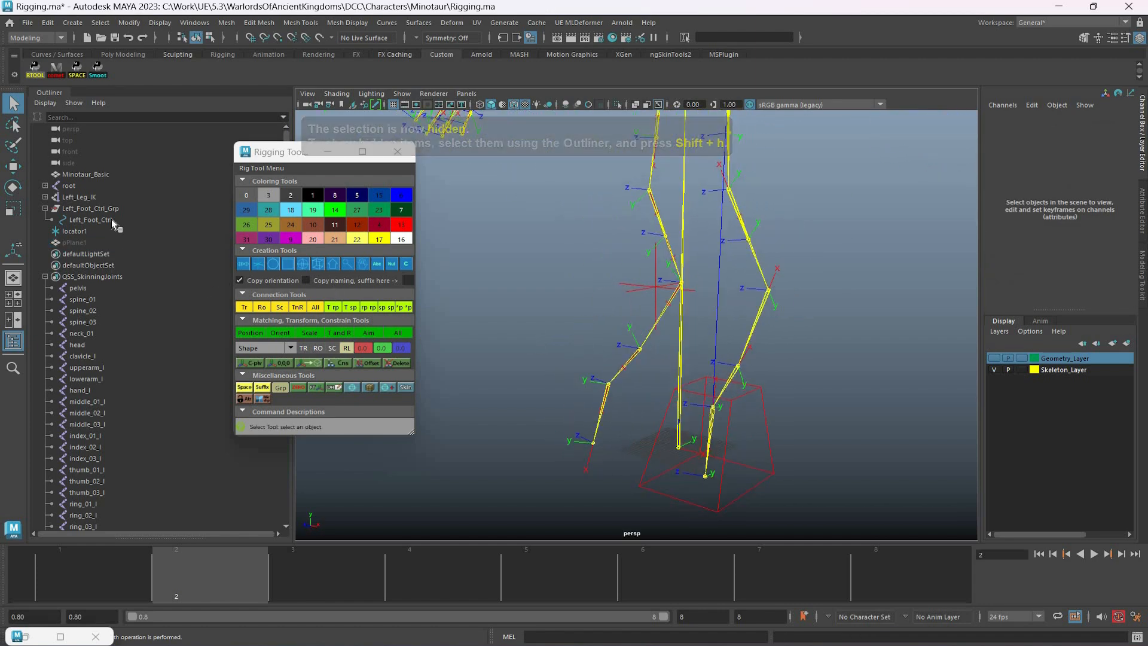
Step: Rename the locator as Left_Knee_Ctrl and create its offset group Left_Knee_Ctrl_Grp
left_click(75, 231)
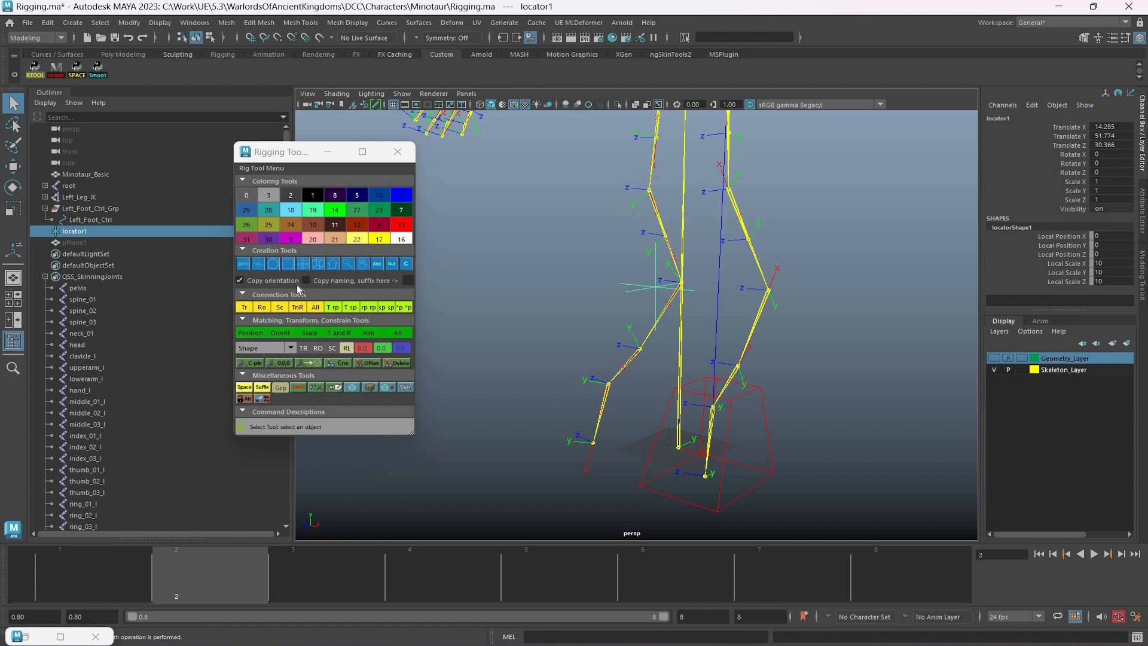
key("F2")
type("Left_Knee_Ctrl")
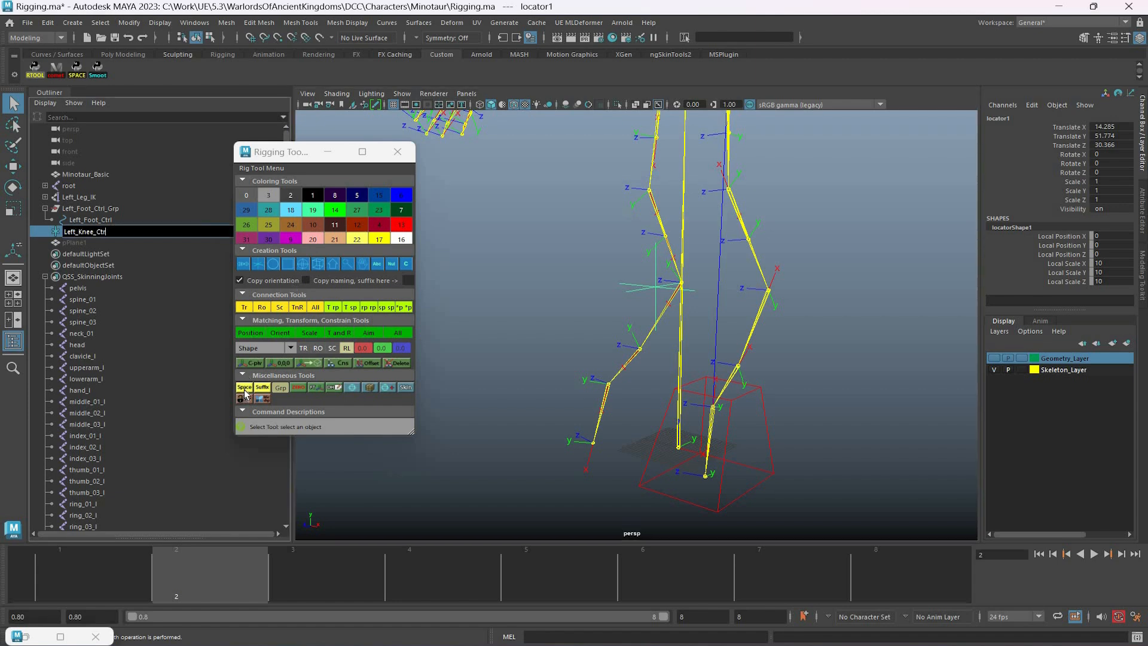
key("Return")
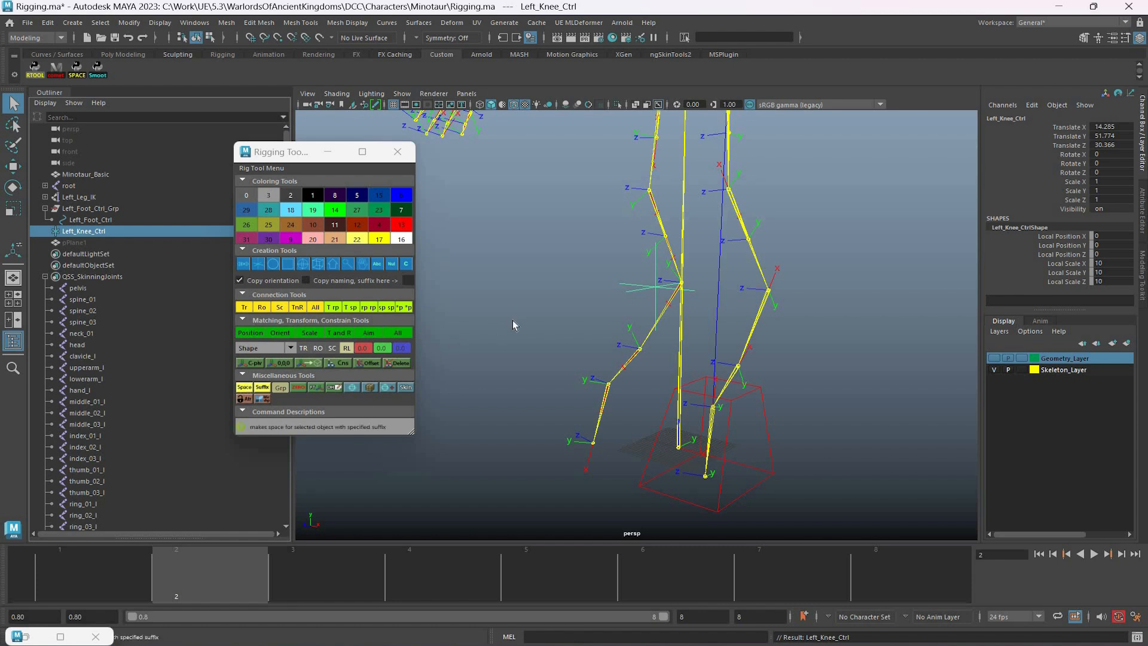
left_click(629, 281)
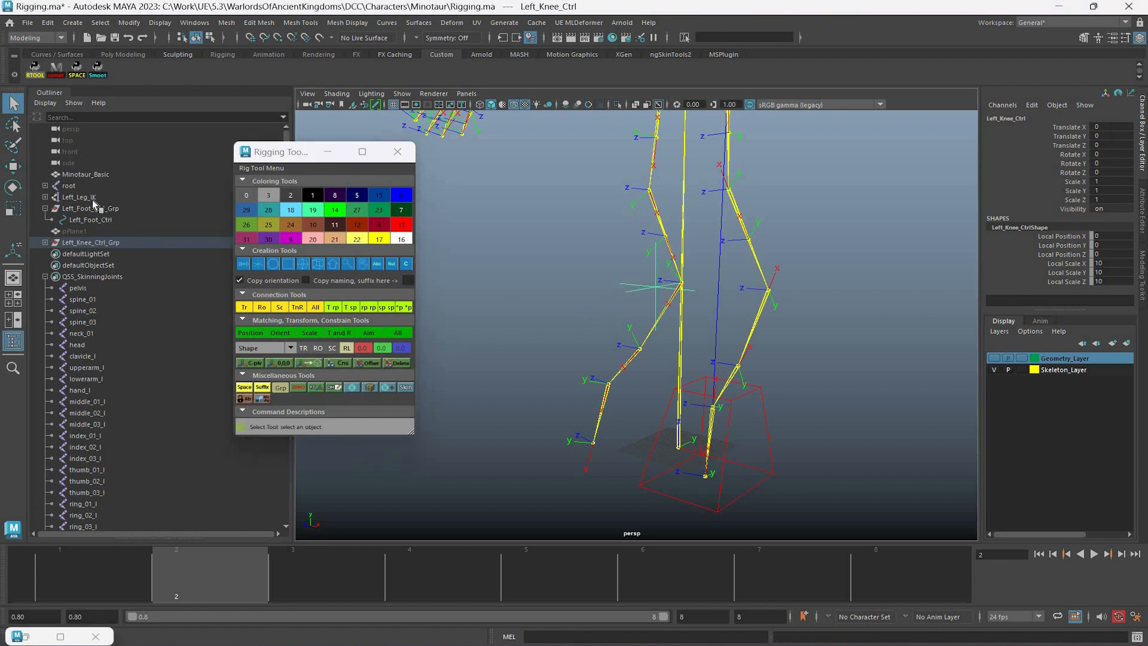
Step: Constrain Left_Leg_IK to Left_Knee_Ctrl with a Pole Vector constraint from the Rigging menu set
left_click(629, 282)
left_click(80, 198, "ctrl")
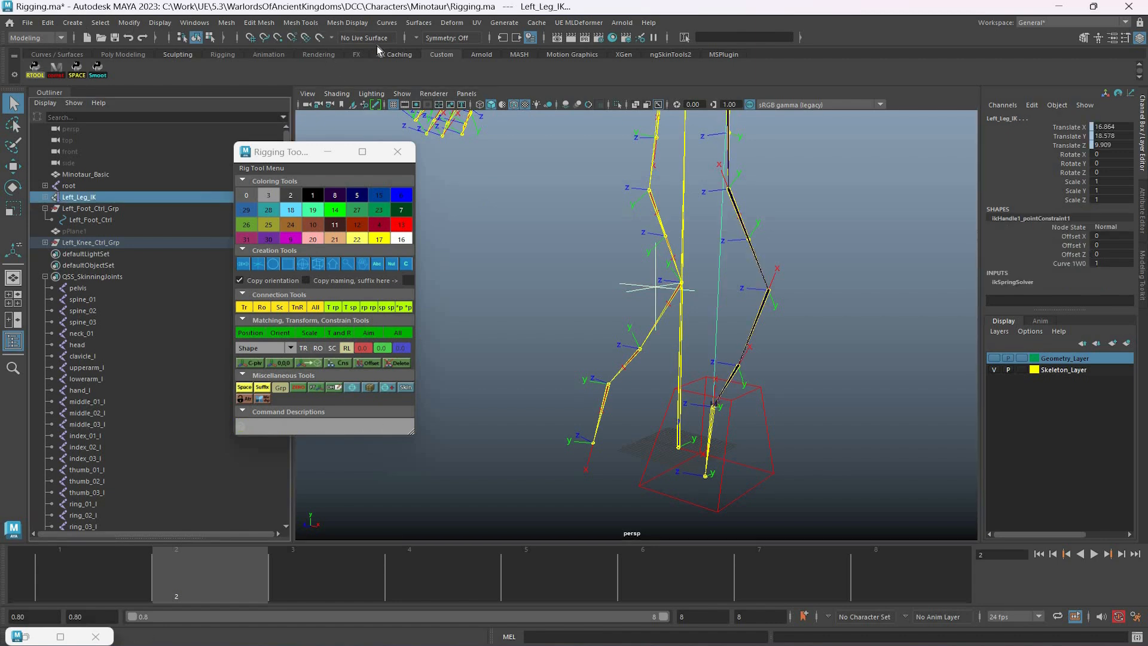
left_click(36, 37)
left_click(53, 50)
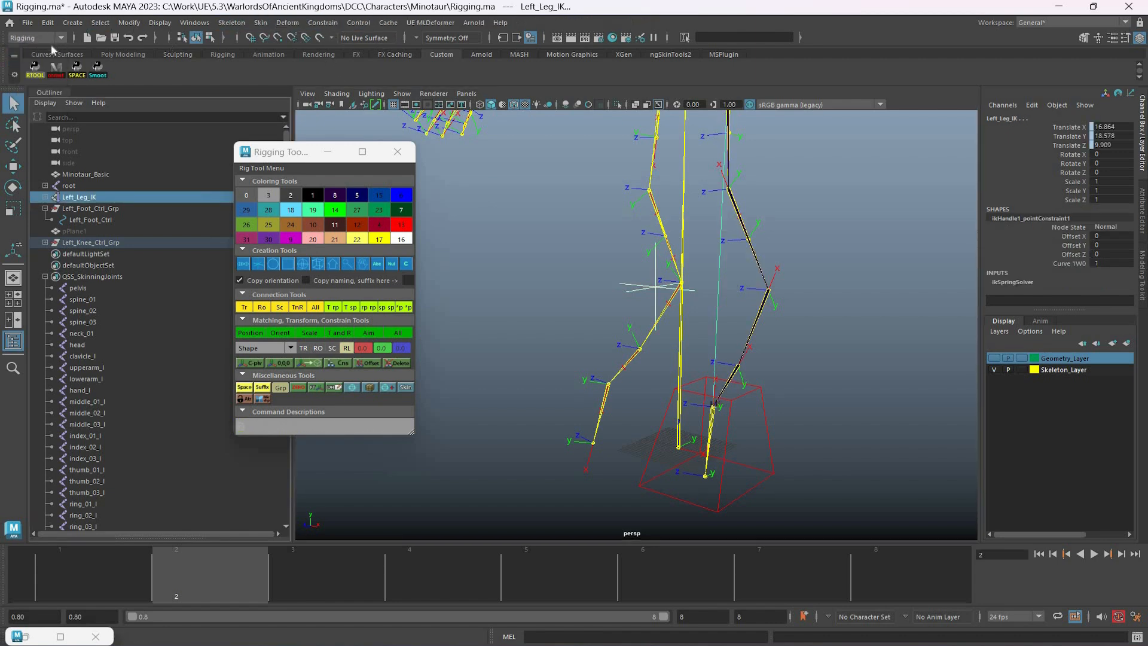
key("space")
left_click(334, 25)
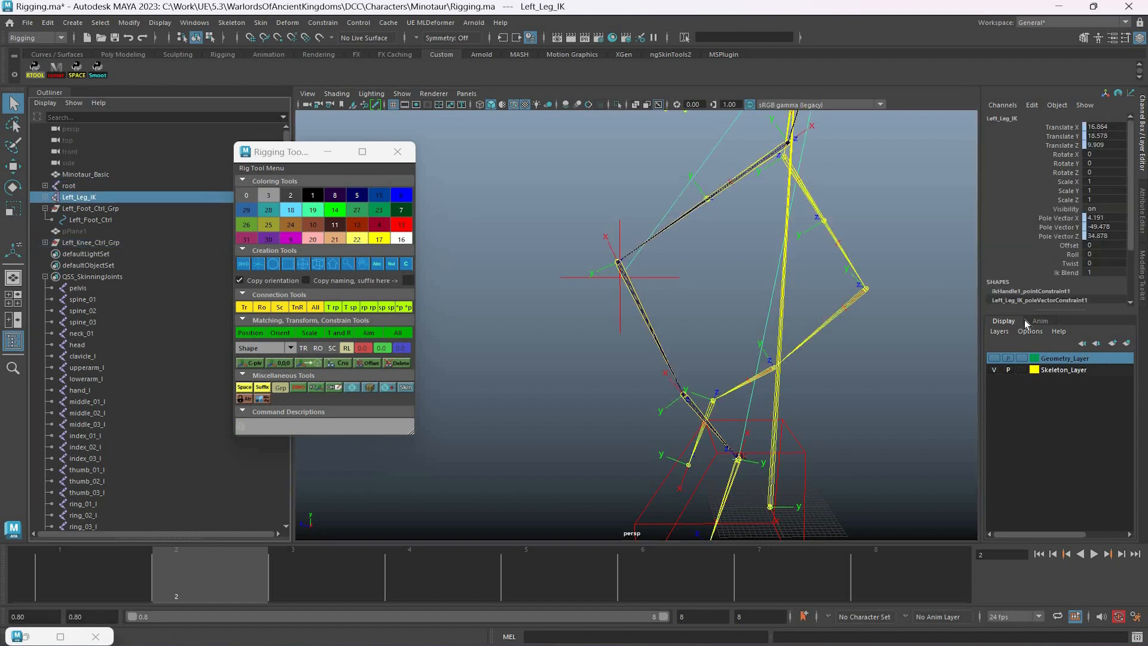
Step: Try an Offset of 180, reset it to 0, and try a Roll of 180 on Left_Leg_IK
key("ctrl+a")
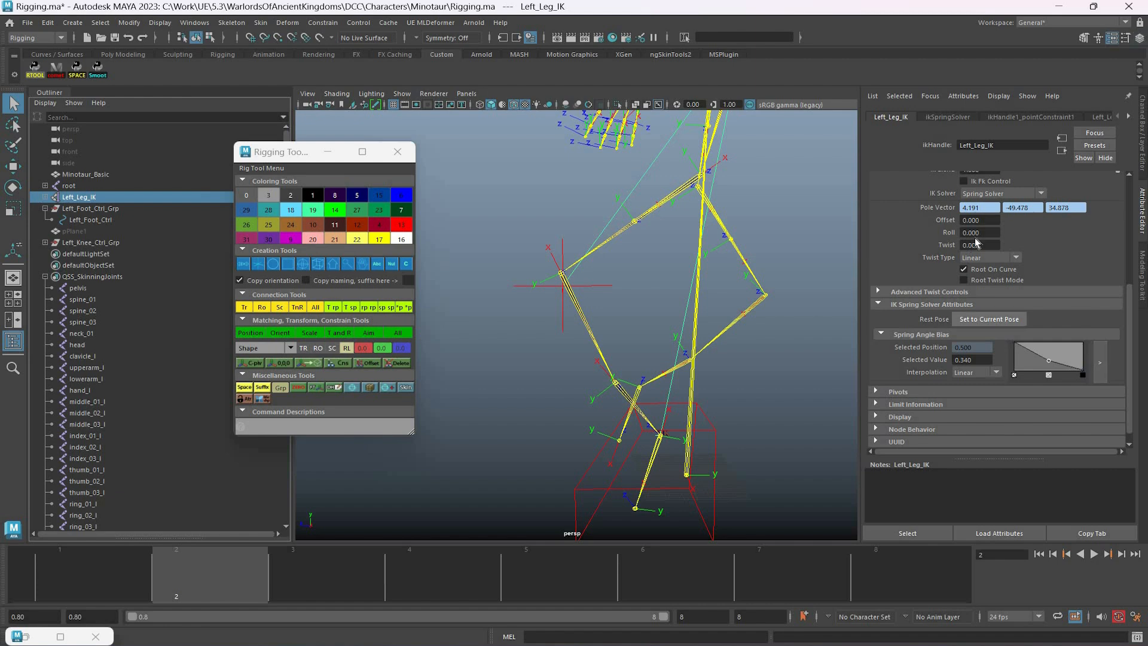
left_click(940, 216)
type("180")
key("Return")
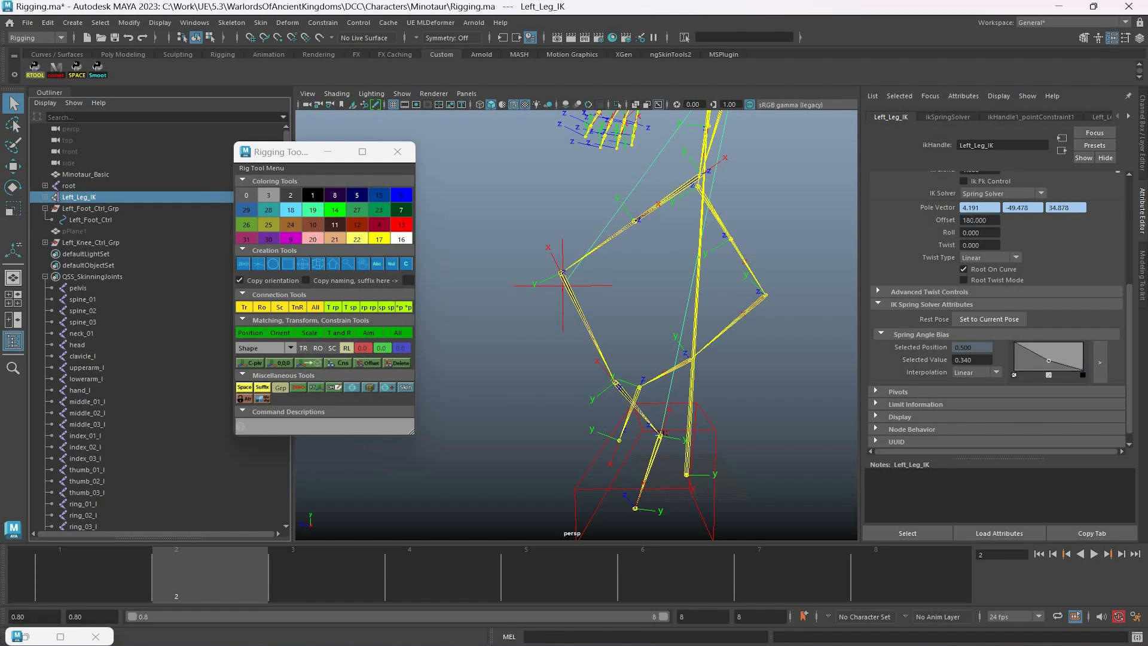
left_click_drag(990, 221, 950, 224)
type("0")
key("Tab")
type("180")
key("Return")
Step: Reset the Roll of Left_Leg_IK to 0 and set its Twist to 180
left_click_drag(992, 233, 952, 240)
type("0")
key("Tab")
type("180")
key("Return")
Step: Test the left leg's bending by moving Left_Knee_Ctrl around, and undo the moves
left_click_drag(652, 283, 624, 283, "alt")
left_click(625, 281)
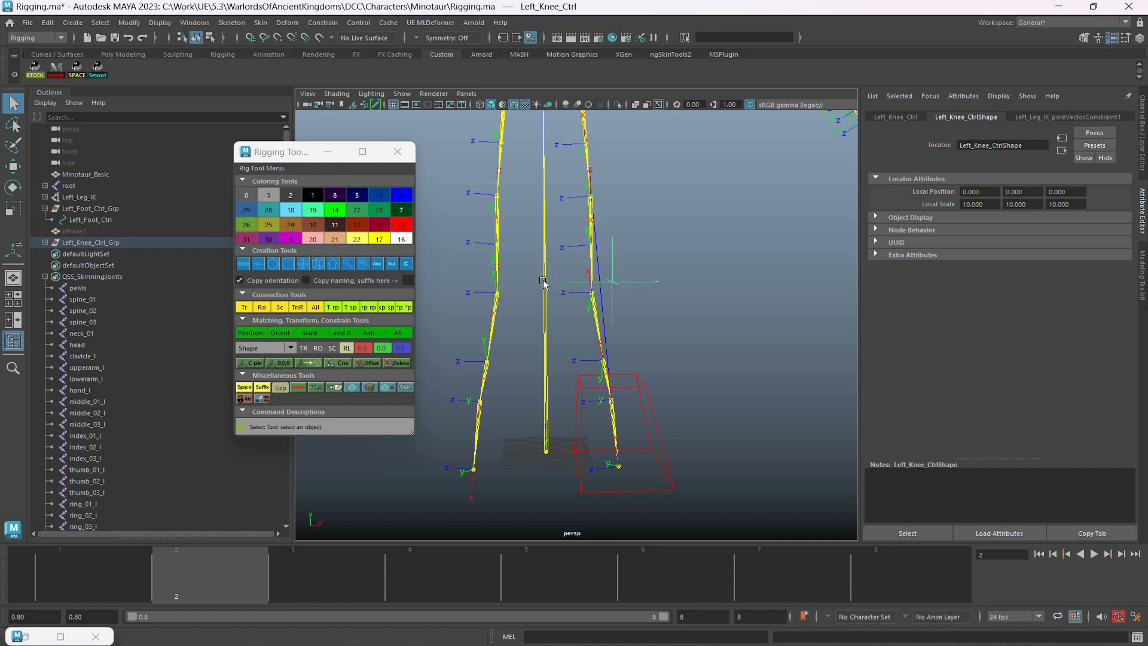
key("w")
left_click_drag(625, 282, 692, 282)
key("ctrl+z")
key("ctrl+z")
key("ctrl+z")
key("ctrl+z")
key("ctrl+z")
key("ctrl+z")
key("ctrl+z")
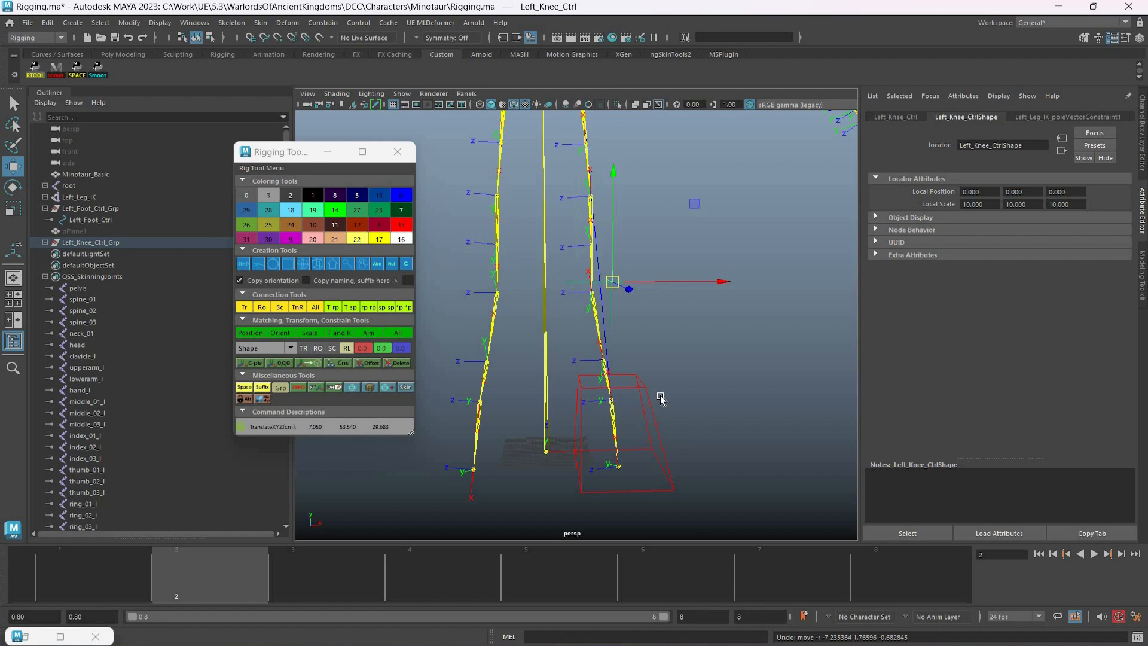
left_click_drag(650, 328, 629, 385)
left_click_drag(629, 382, 596, 402, "alt")
key("ctrl+z")
Step: Parent Left_Knee_Ctrl_Grp under Left_Foot_Ctrl in the hierarchy
key("q")
left_click(565, 294)
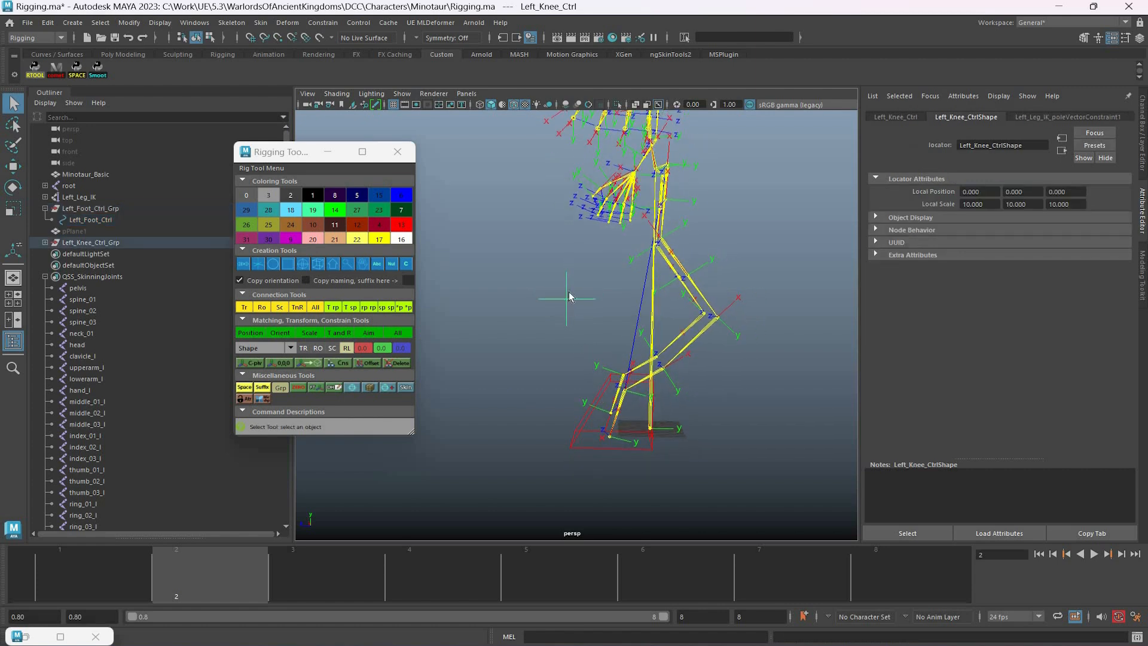
key("ctrl+z")
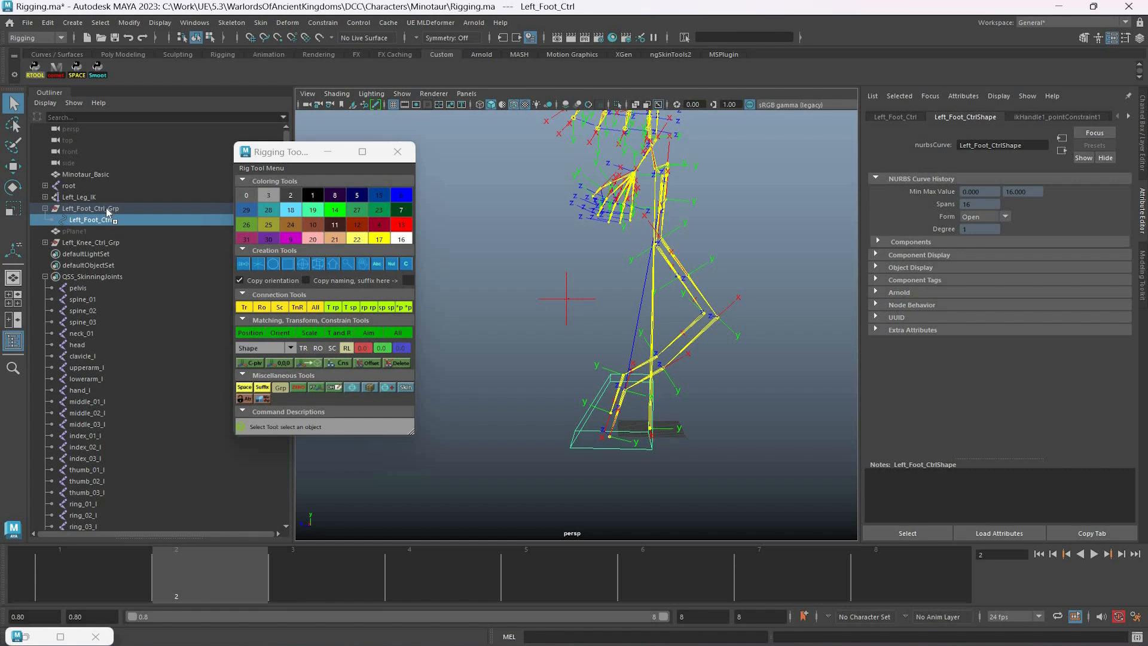
key("ctrl+z")
key("ctrl+z")
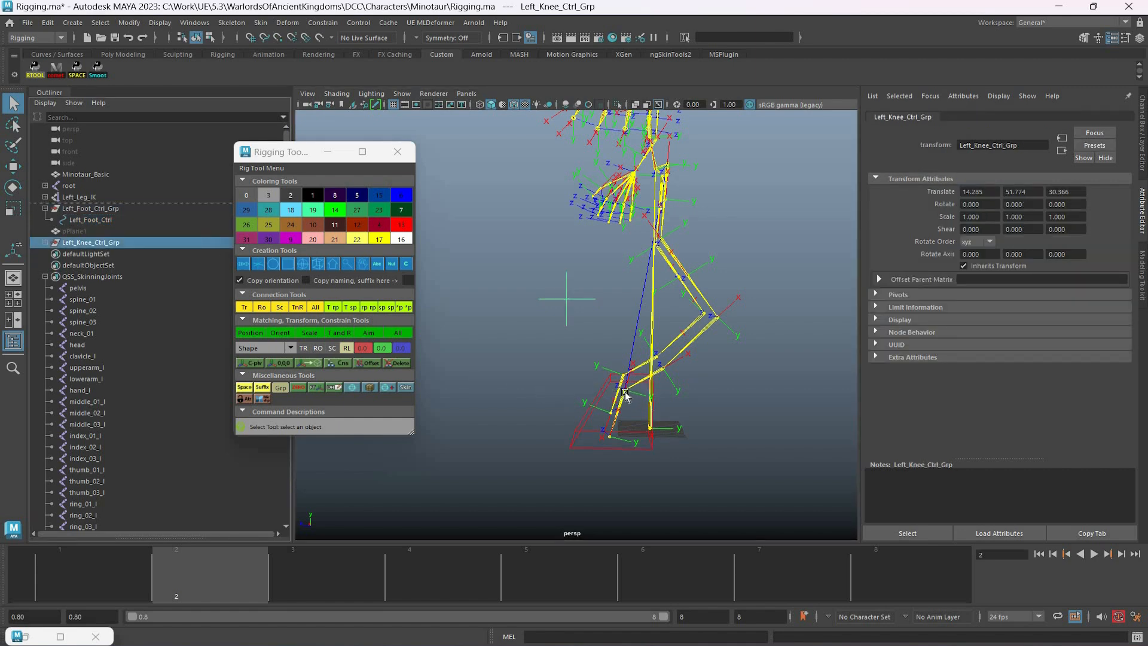
key("ctrl+z")
key("ctrl+z")
key("ctrl+z")
key("ctrl+z")
key("ctrl+z")
key("ctrl+z")
middle_click_drag(57, 221, 55, 220)
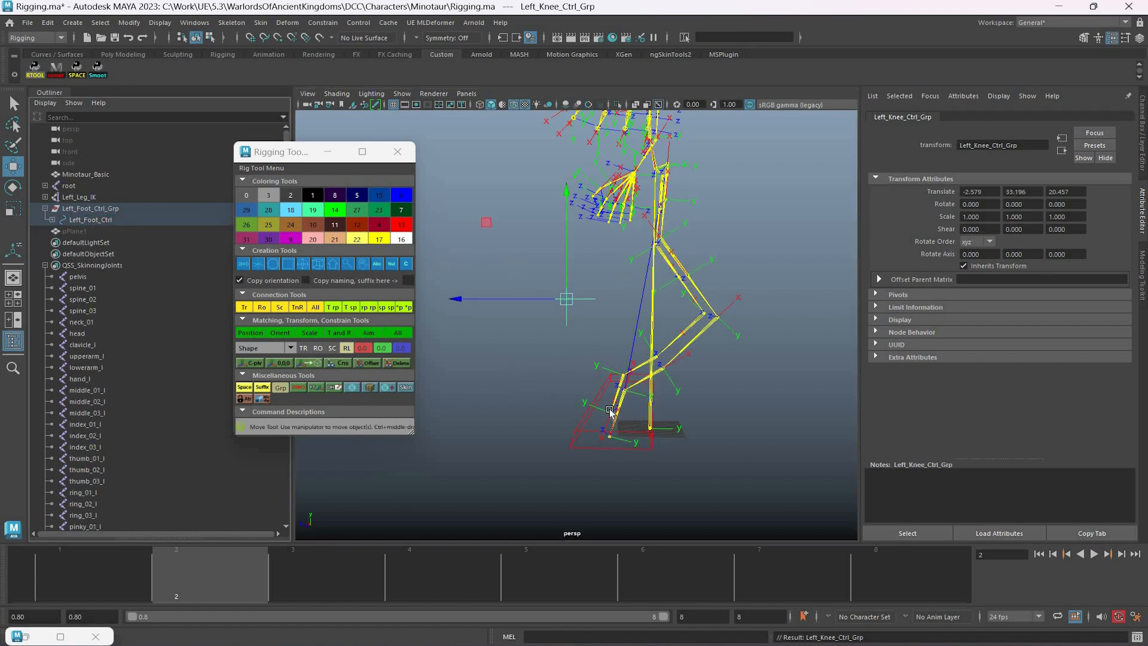
Step: Test the parented knee control by moving Left_Foot_Ctrl, and undo the move
key("q")
left_click(501, 320)
left_click(706, 332)
key("w")
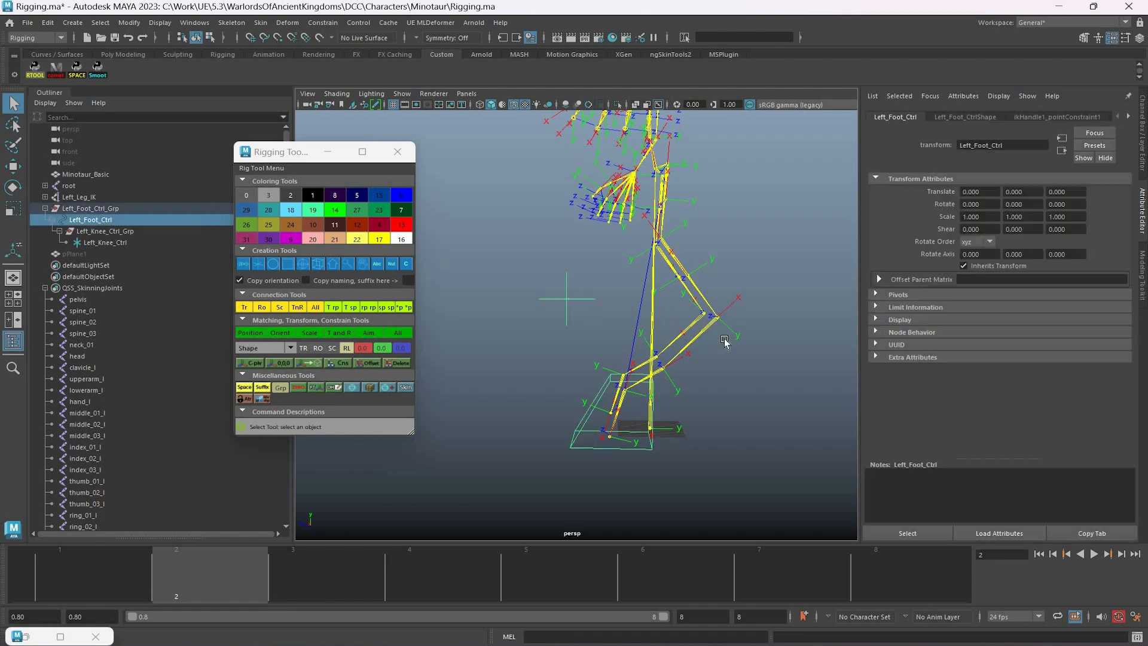
middle_click_drag(756, 367, 430, 347)
key("ctrl+z")
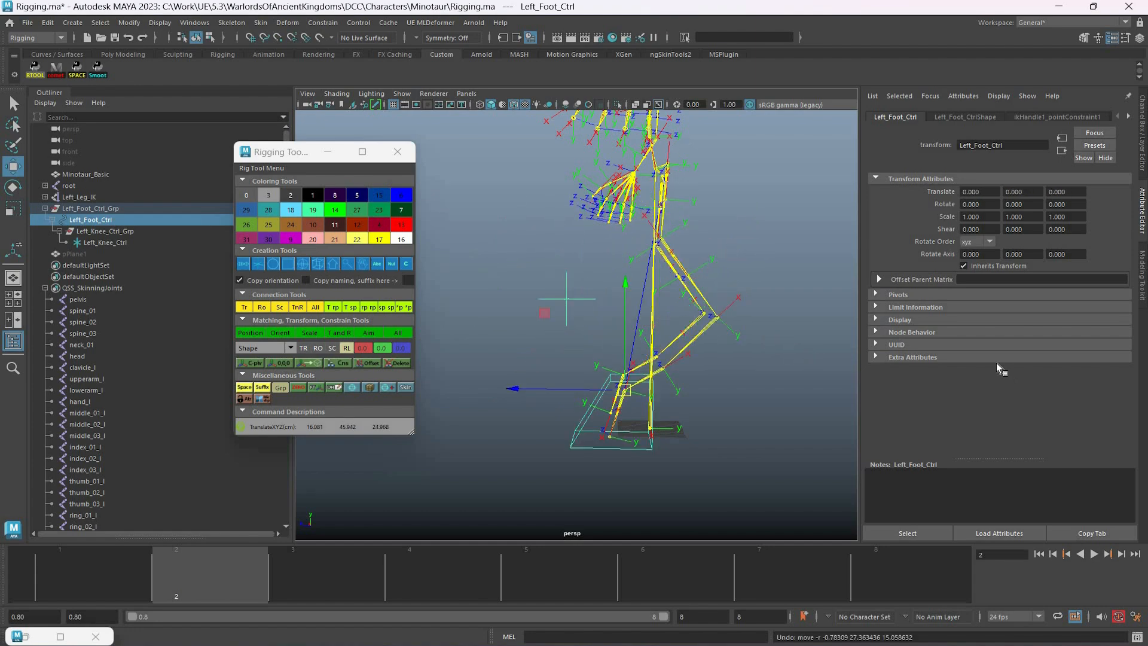
Step: Show Geometry_Layer and test the mesh deformation by moving Left_Foot_Ctrl, undoing each test move
left_click_drag(855, 331, 850, 328, "alt")
key("ctrl+a")
left_click_drag(691, 387, 749, 308, "alt")
middle_click_drag(748, 307, 751, 399)
key("ctrl+z")
key("ctrl+z")
key("ctrl+z")
key("ctrl+z")
key("ctrl+z")
key("ctrl+z")
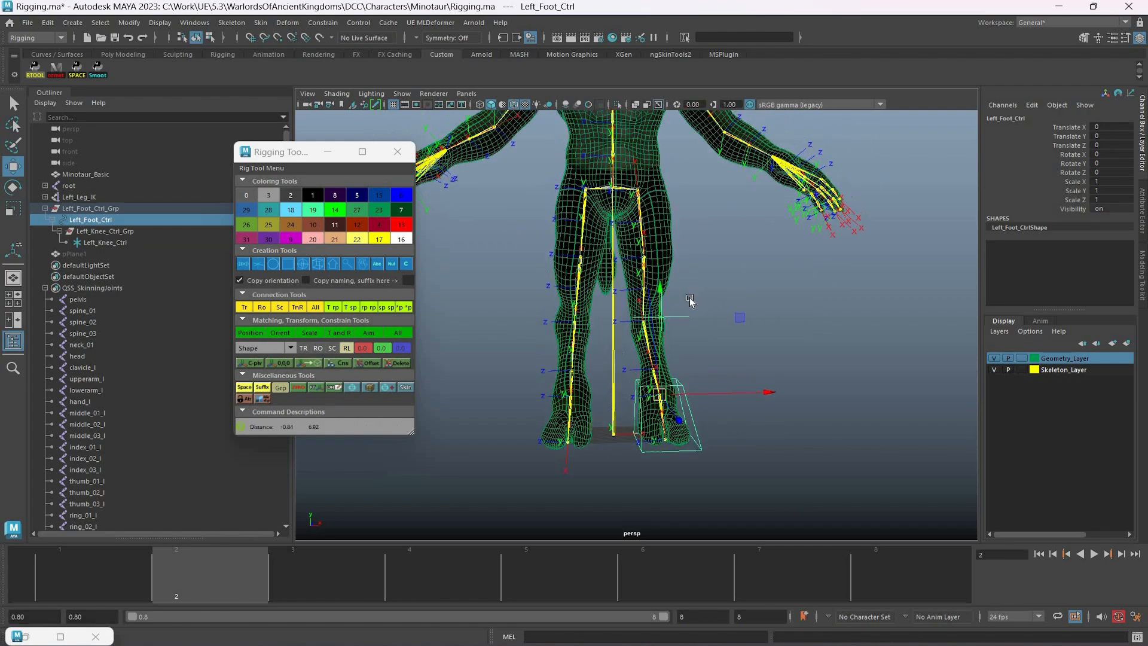
key("ctrl+z")
key("ctrl+z")
key("ctrl+z")
key("ctrl+z")
key("ctrl+z")
key("ctrl+z")
key("ctrl+z")
key("ctrl+z")
key("q")
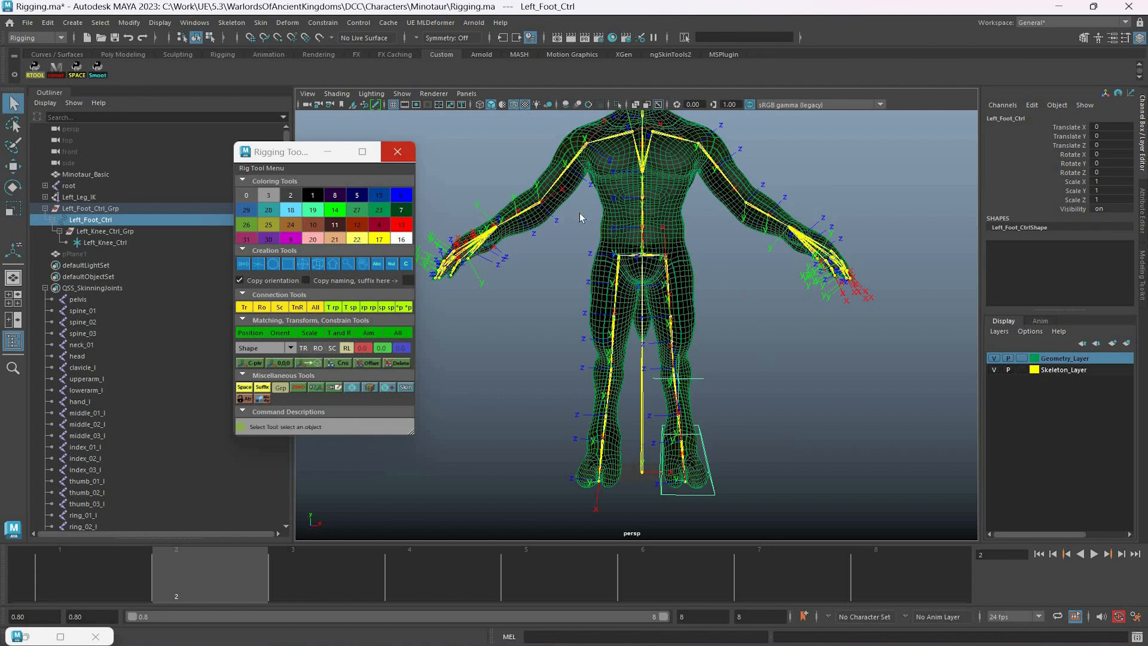
Step: Close the Rigging Tools window and save an incremental version of the scene
key("ctrl+z")
key("ctrl+z")
key("ctrl+z")
key("ctrl+z")
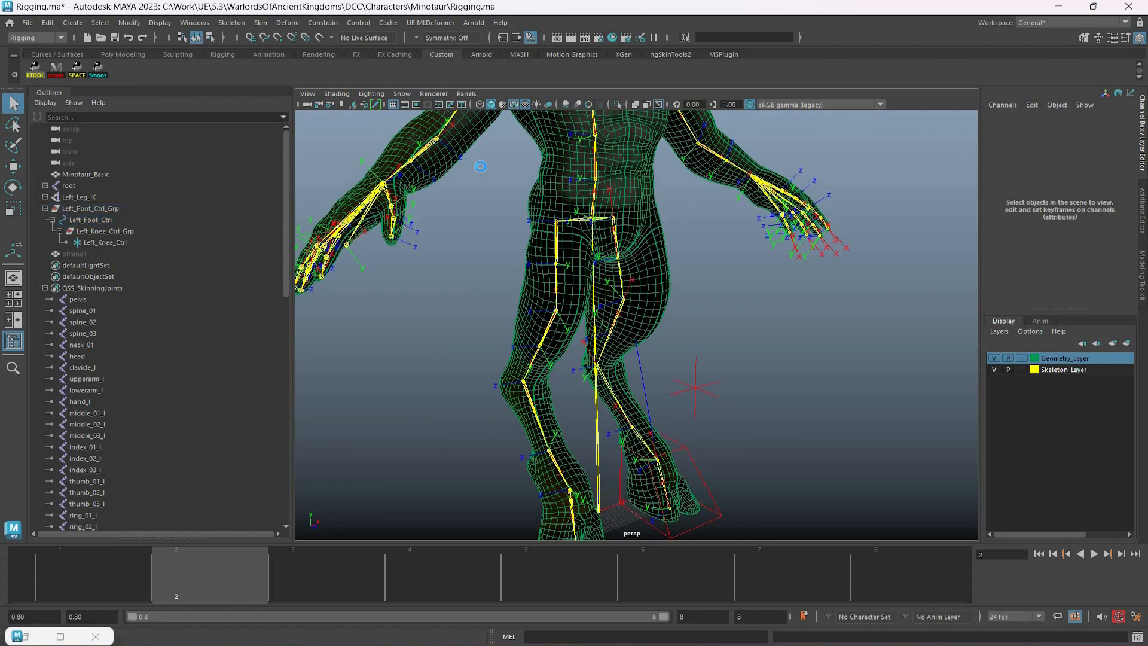
key("ctrl+alt+s")
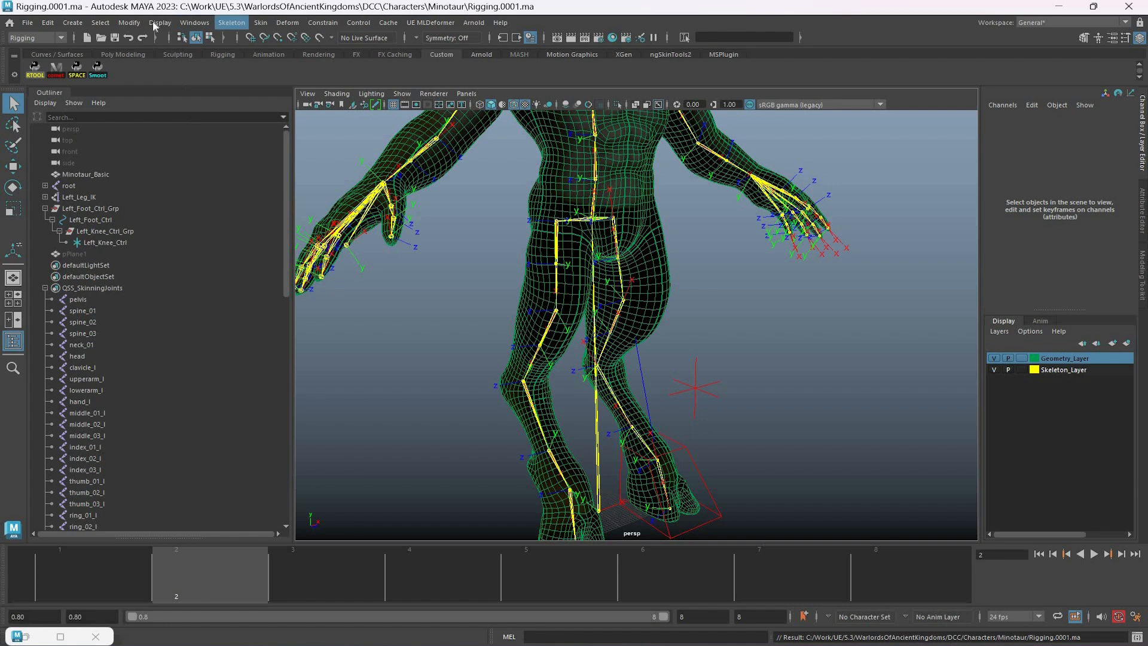
Step: Create a spring-solver IK handle on the right leg from the thigh joint to the ankle joint
left_click(231, 24)
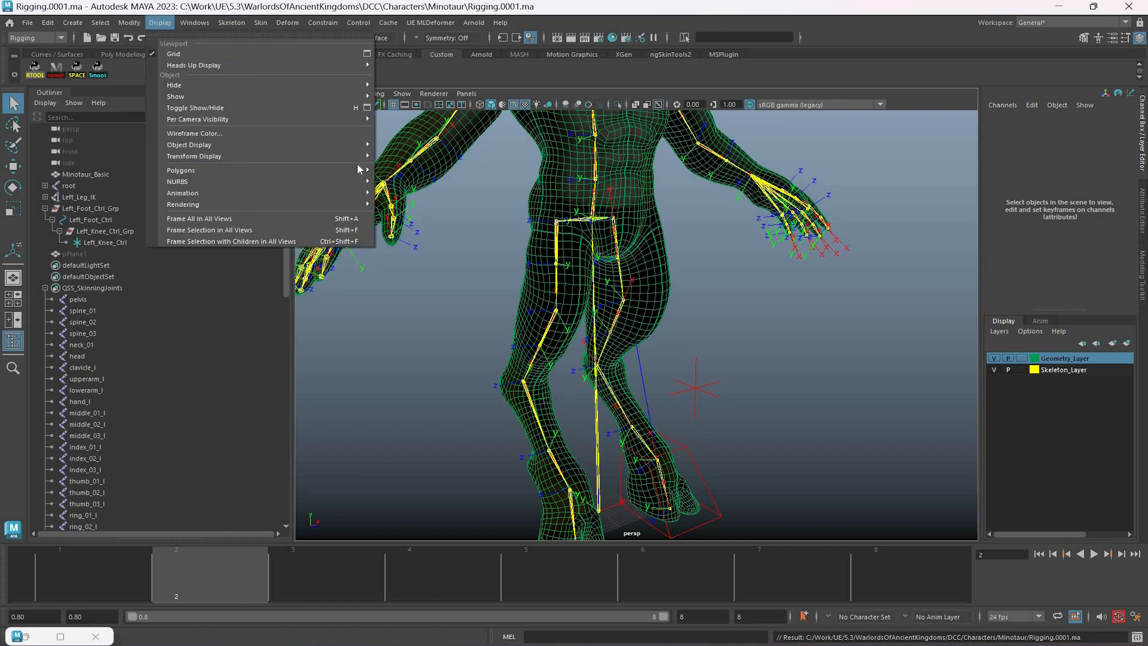
left_click(351, 164)
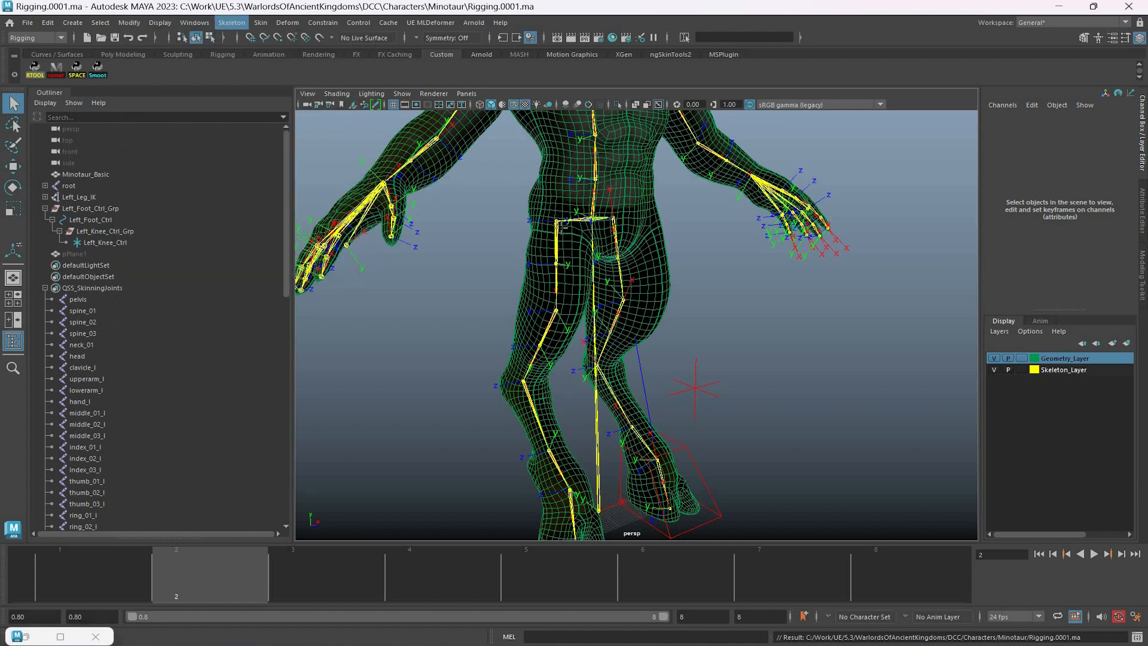
left_click(570, 490)
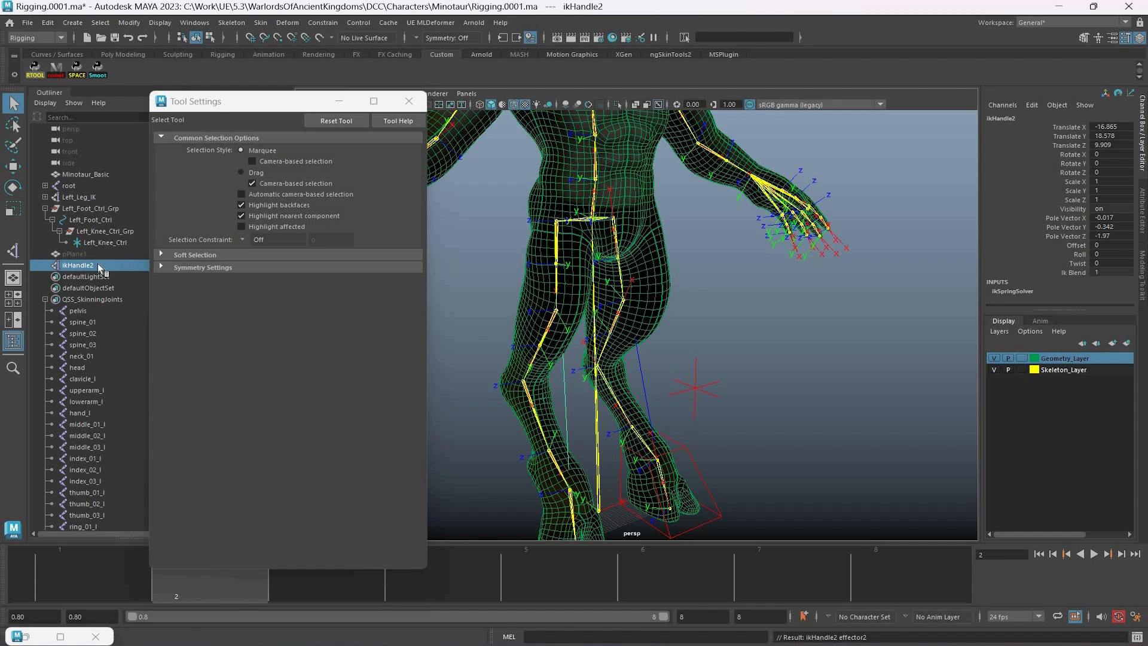
left_click(409, 101)
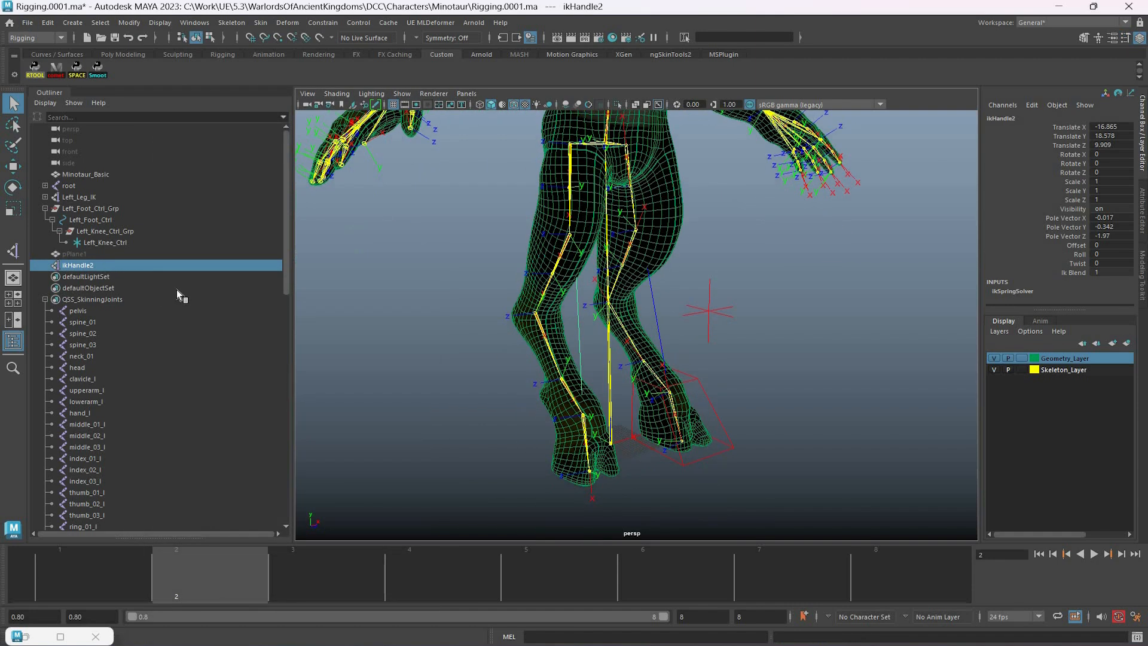
Step: Rename the new IK handle as Right_Leg_IK
key("Return")
type("R")
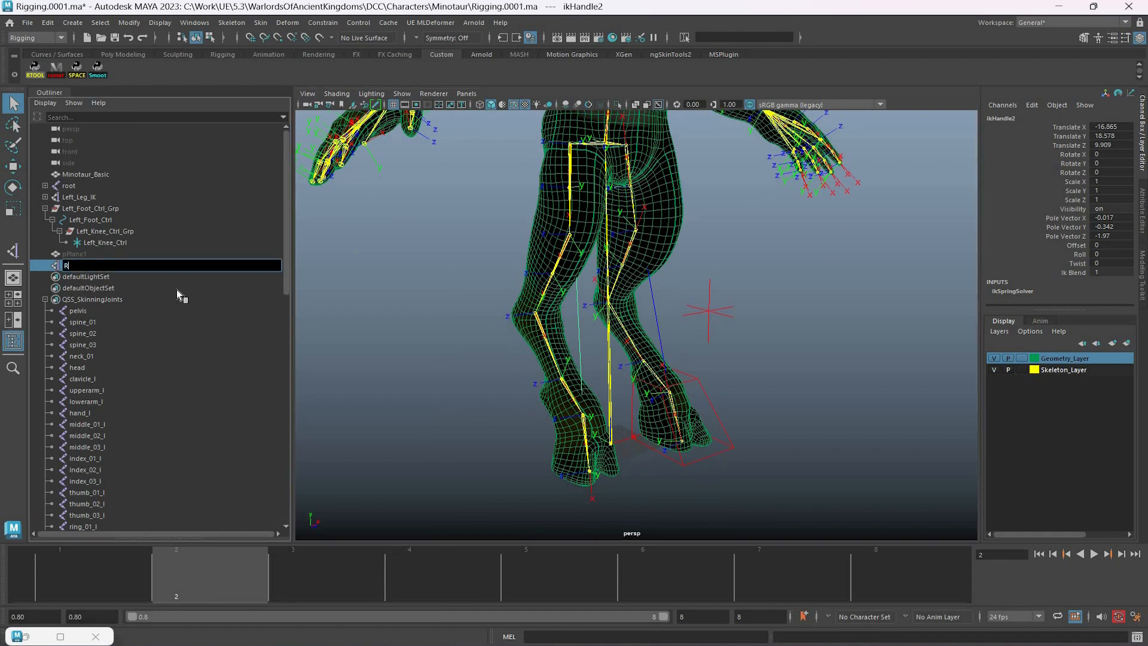
type("ight_Leg_IK")
key("Return")
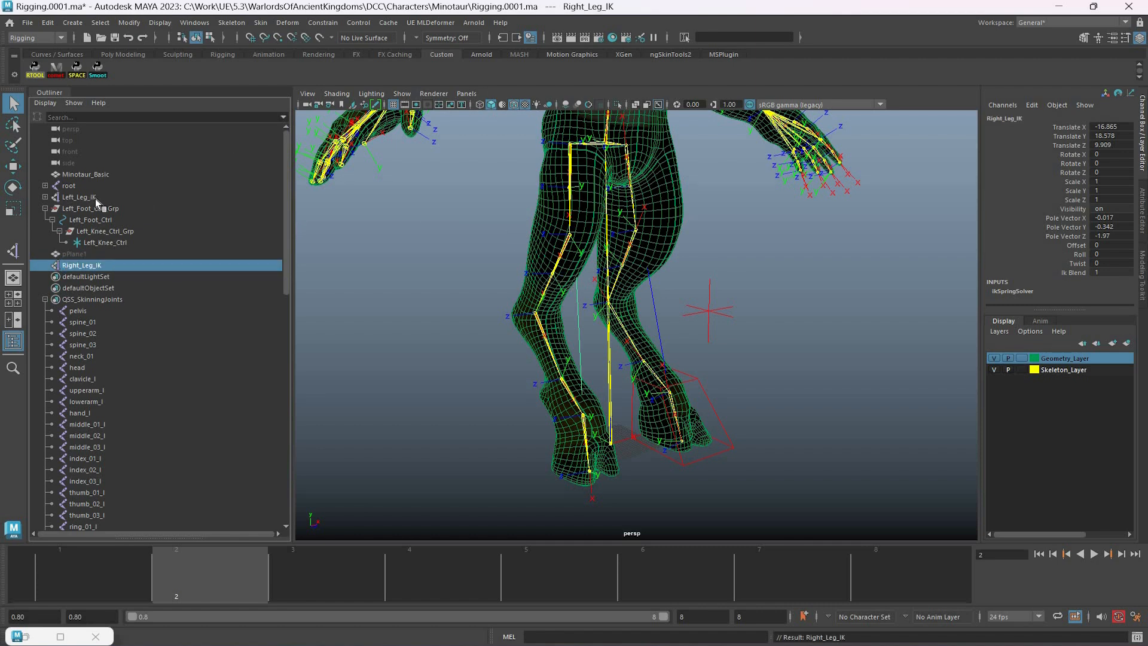
Step: Match Right_Leg_IK's Spring Angle Bias curve to Left_Leg_IK's, with a start value of 1 and a middle point at position 0.5
left_click_drag(749, 293, 687, 298, "alt")
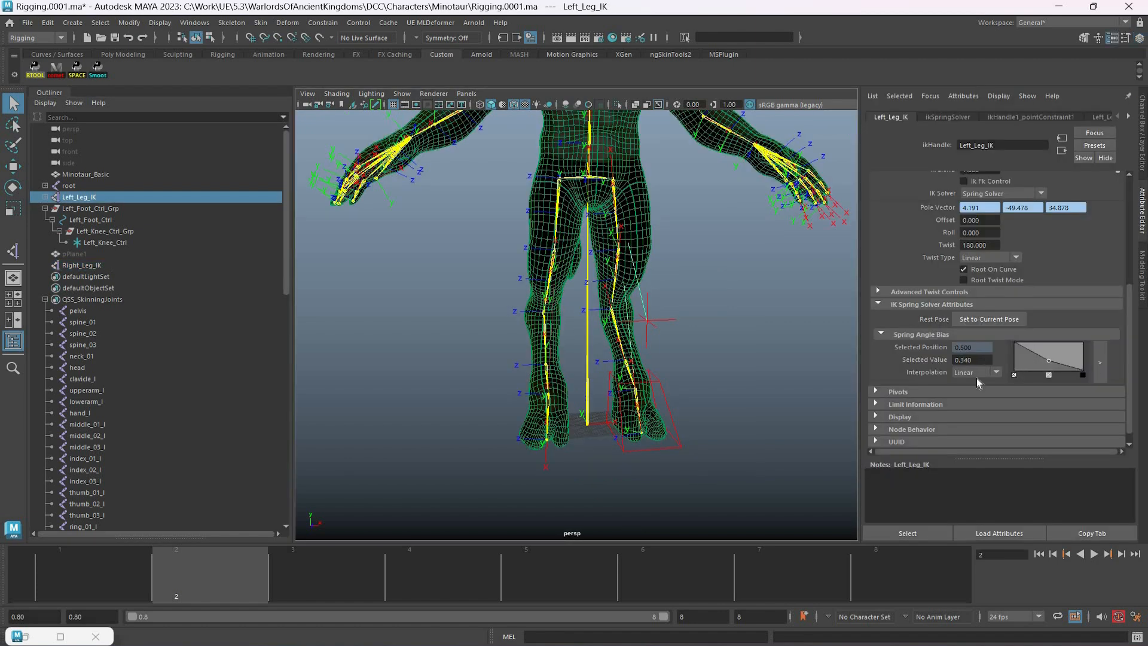
key("Tab")
type("0.3")
key("Return")
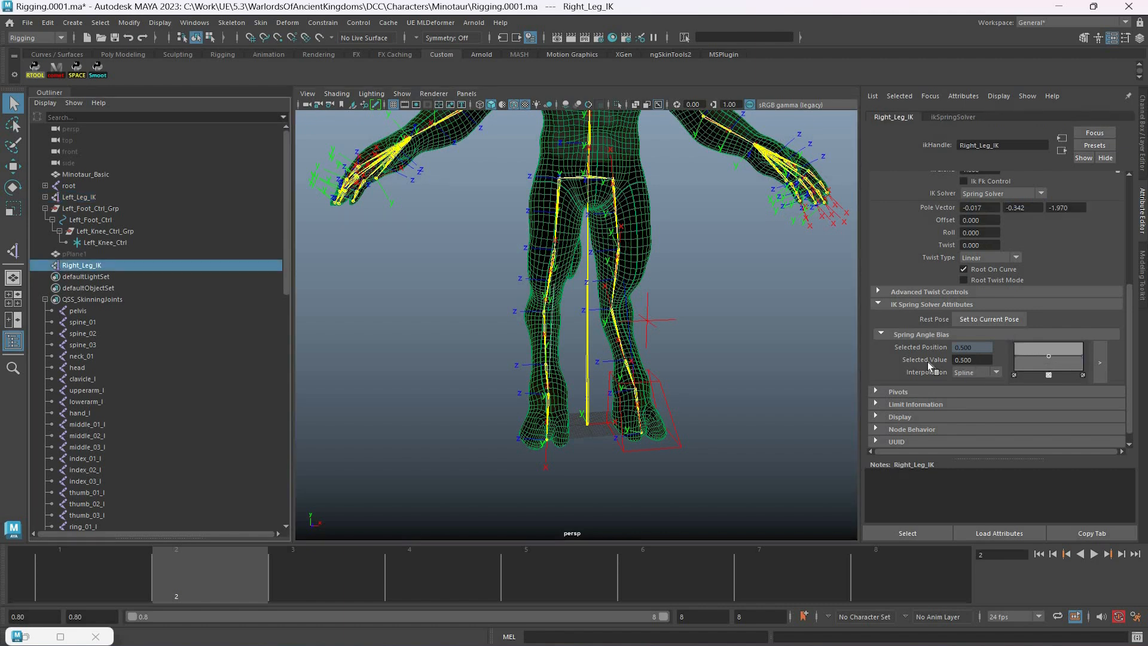
key("Tab")
type("0.3")
key("Return")
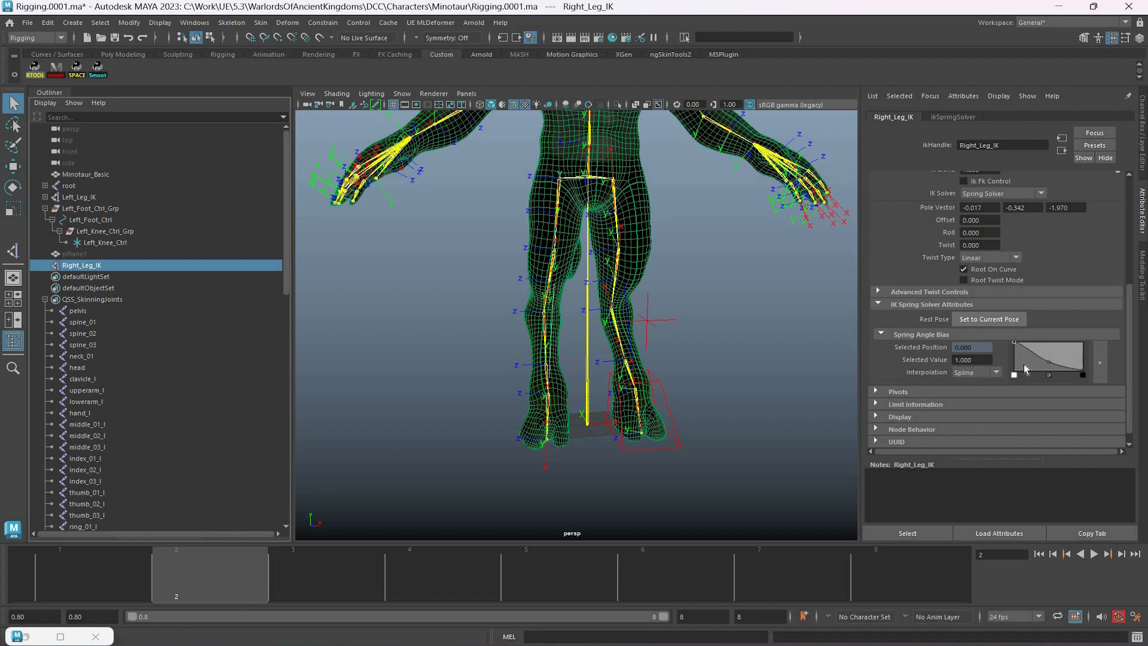
Step: Set all three Spring Angle Bias points of Right_Leg_IK to Linear interpolation and deselect the handle
left_click(988, 372)
left_click(974, 389)
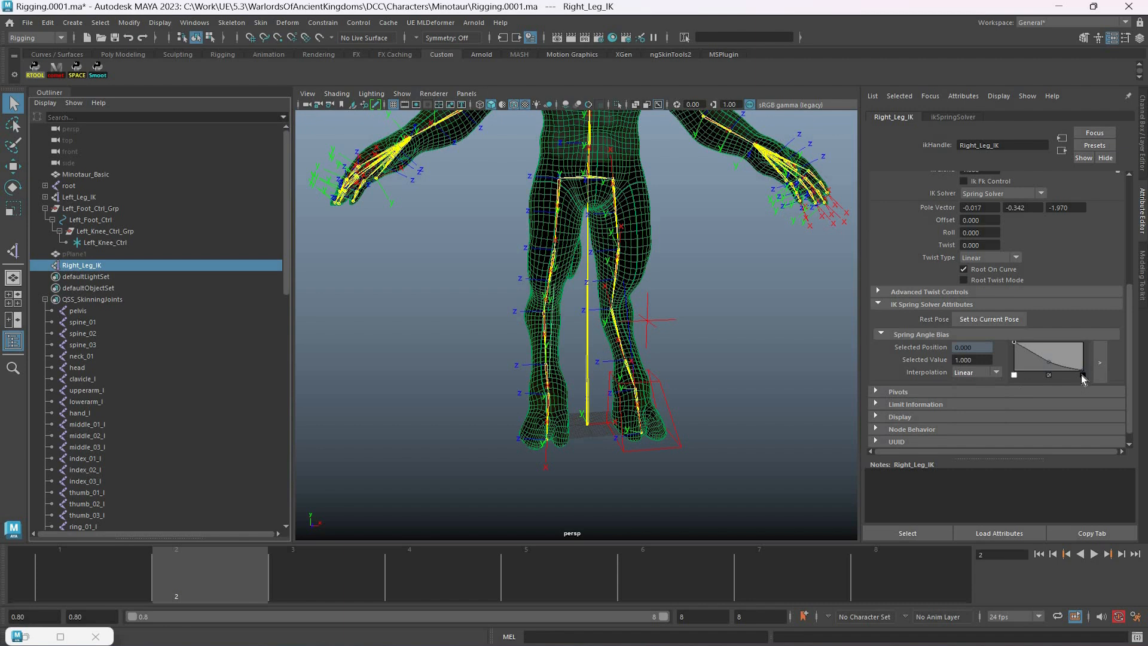
left_click(987, 371)
left_click(974, 395)
left_click(1082, 370)
left_click(987, 371)
left_click(974, 395)
left_click(660, 428)
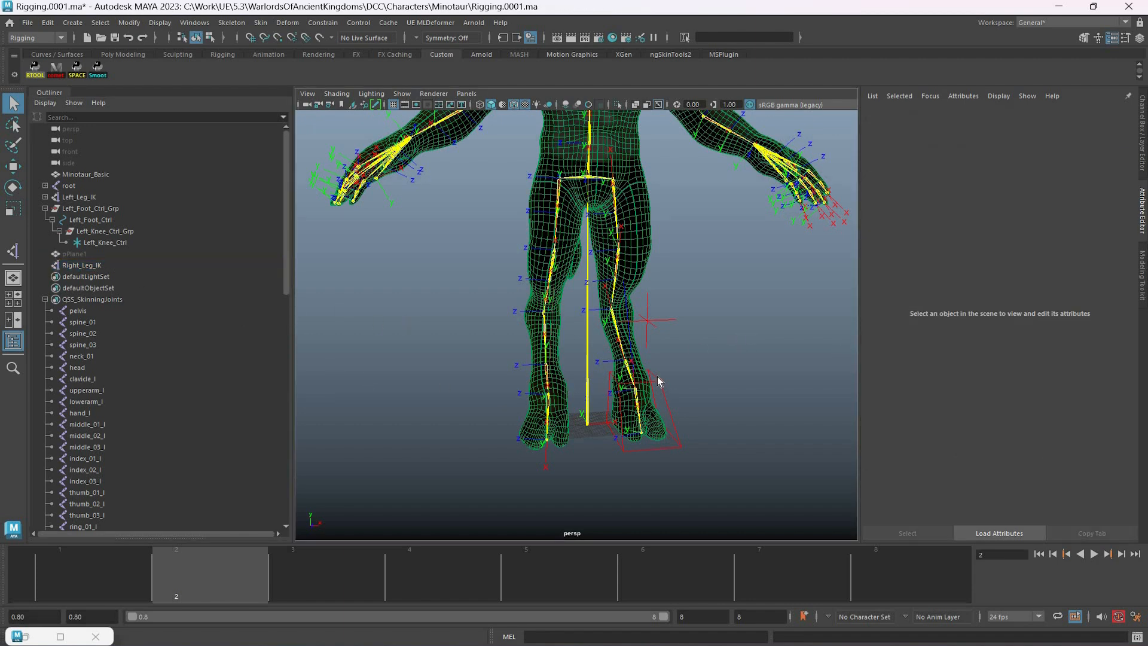
Step: Duplicate Left_Foot_Ctrl_Grp together with its foot and knee controls
left_click(639, 367)
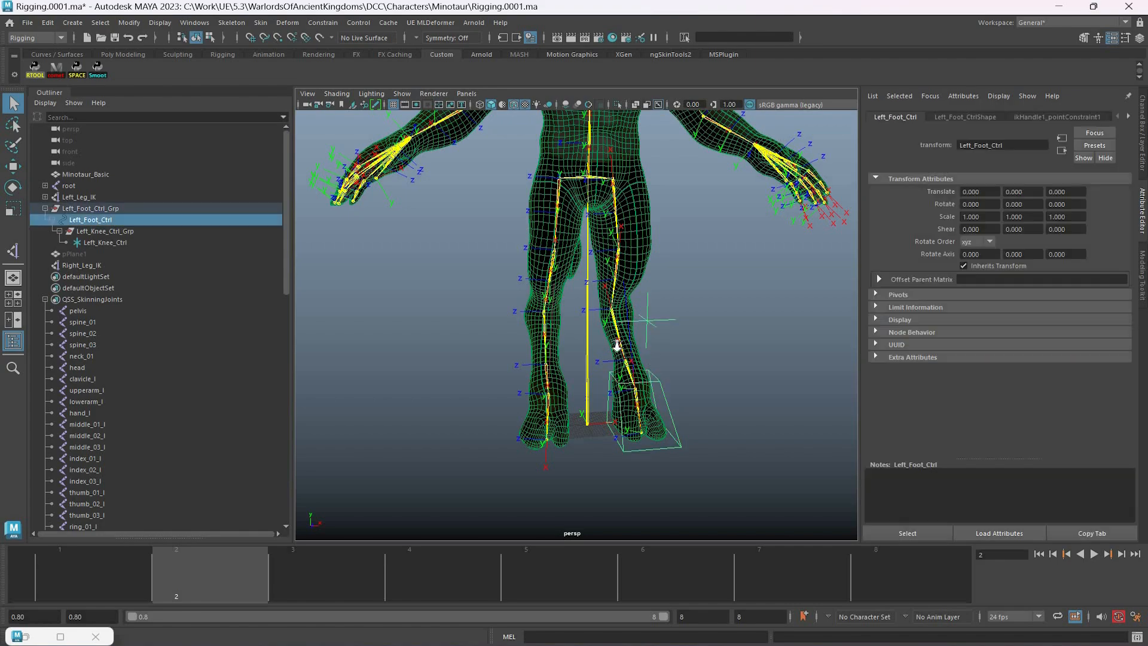
left_click_drag(614, 351, 628, 383, "alt")
scroll(628, 384, "up", 3)
middle_click_drag(628, 383, 622, 327, "alt")
left_click_drag(453, 343, 665, 363, "alt")
scroll(665, 363, "down", 2)
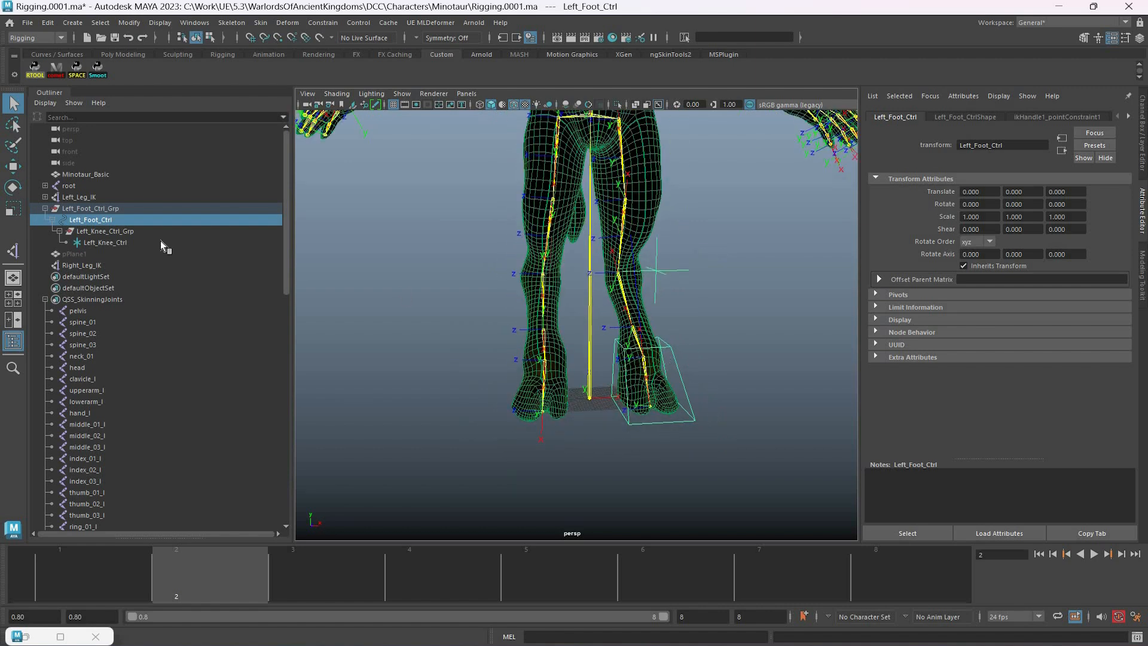
key("w")
left_click_drag(431, 323, 502, 353, "alt")
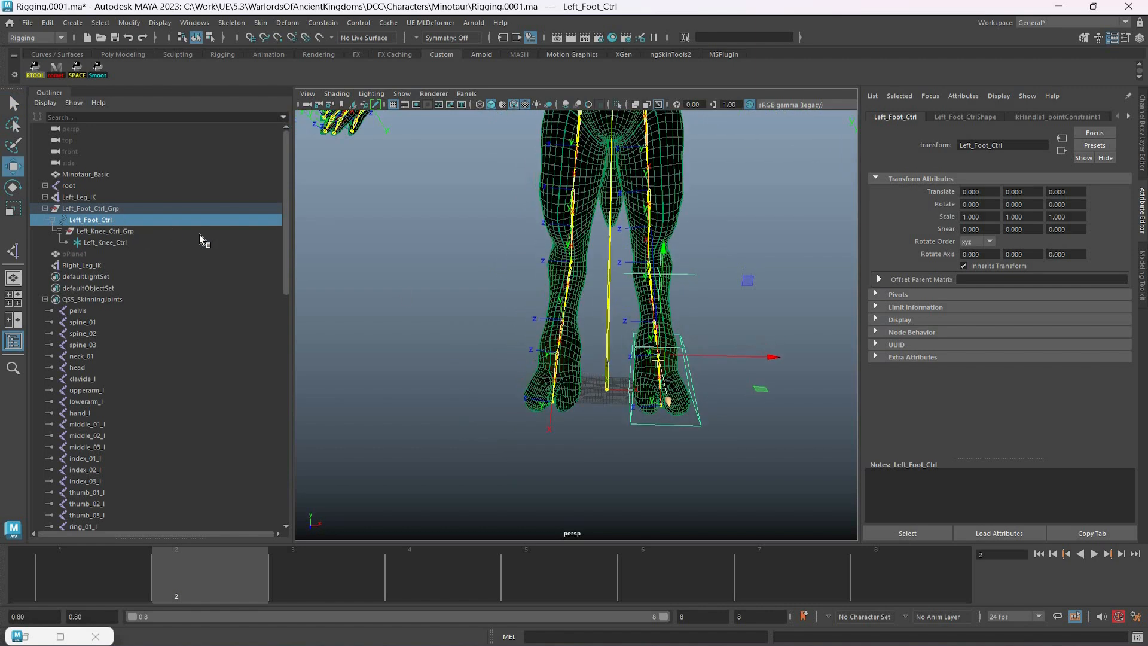
key("Up")
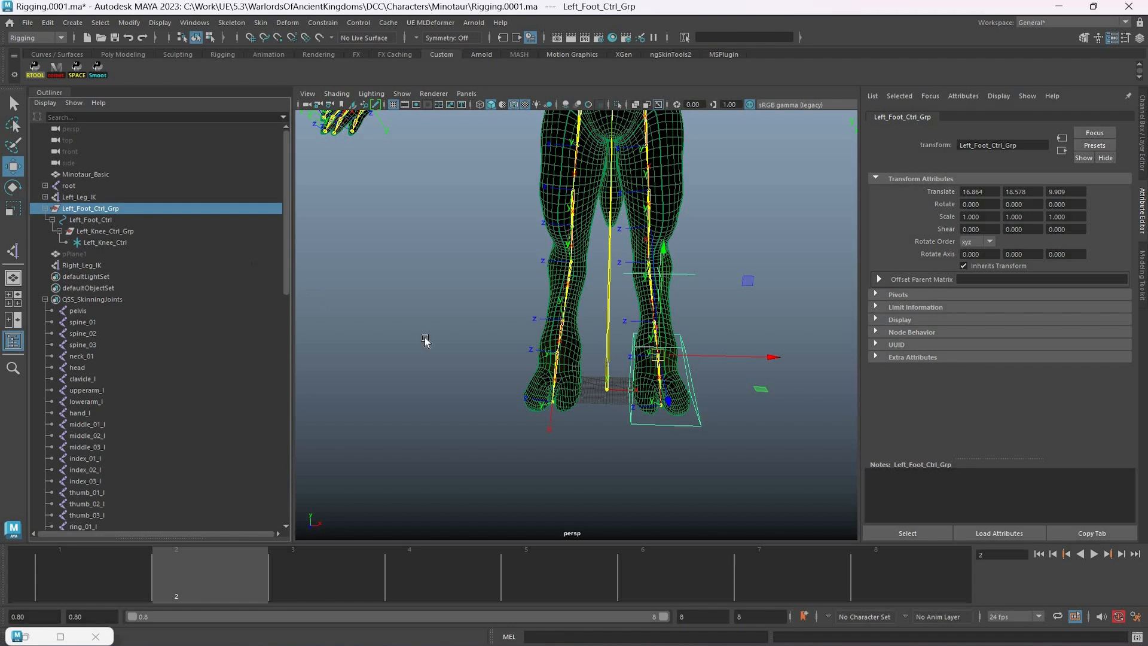
key("ctrl+d")
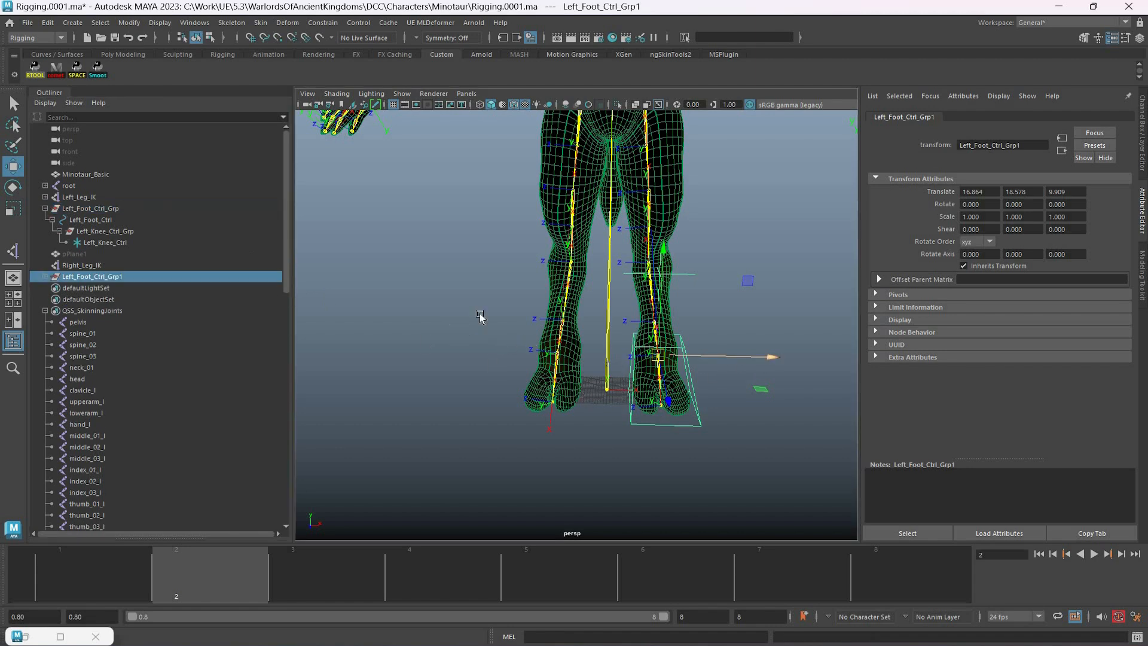
Step: Snap the duplicated foot control group onto the right ankle at Translate X -16.865
middle_click_drag(529, 340, 488, 307, "alt")
scroll(488, 308, "up", 3)
middle_click_drag(439, 276, 440, 281)
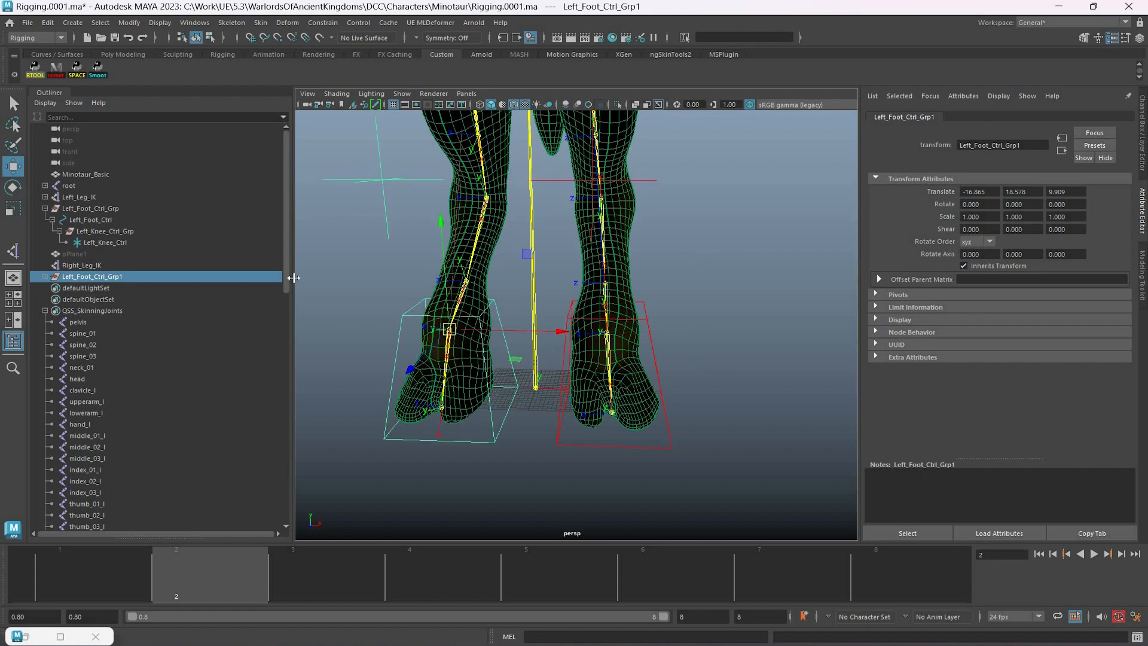
Step: Replace "Left" with "Right" in the names of the duplicated group and all its children using the Comet rename tool
scroll(439, 306, "down", 5)
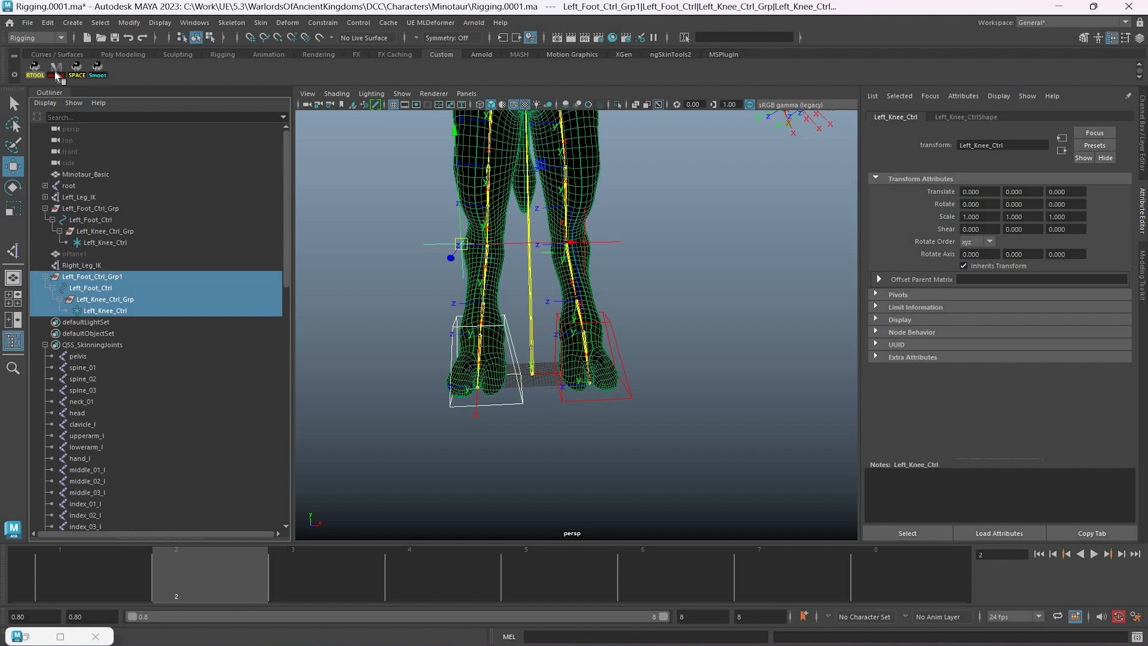
left_click(74, 69)
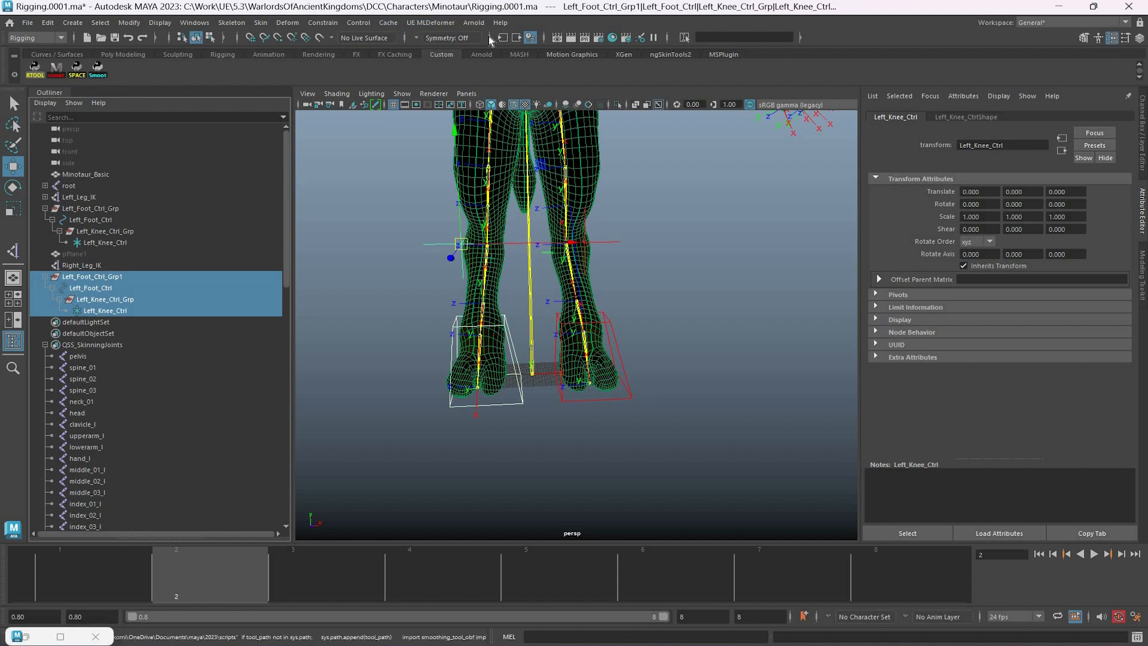
mouse_move(544, 46)
left_click(639, 45)
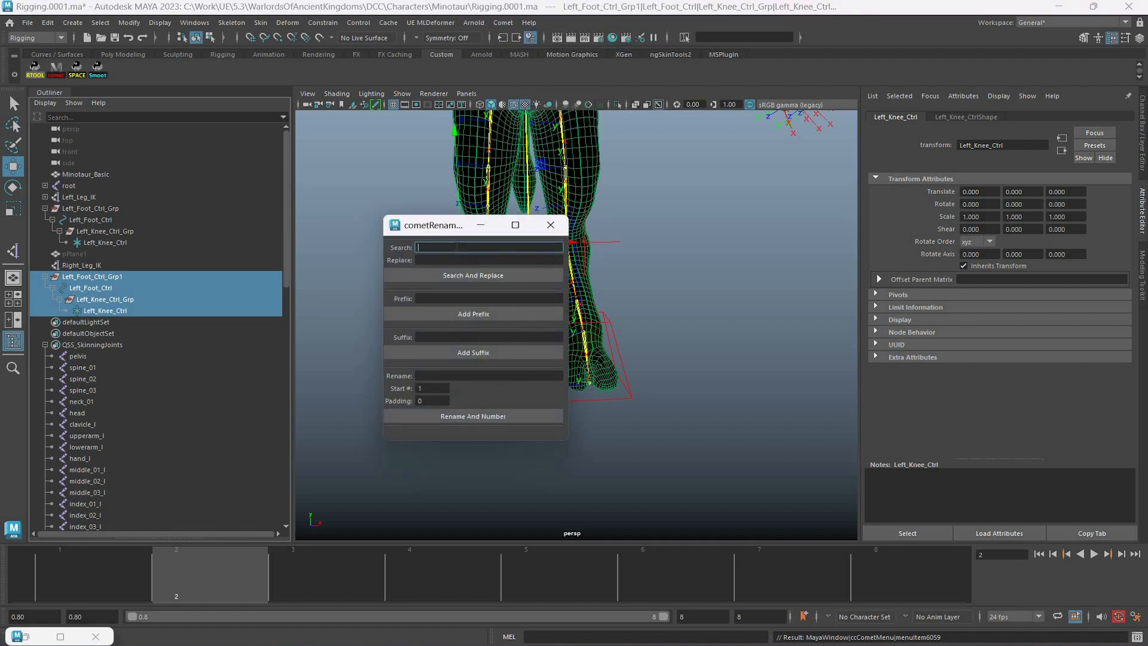
key("Tab")
type("R")
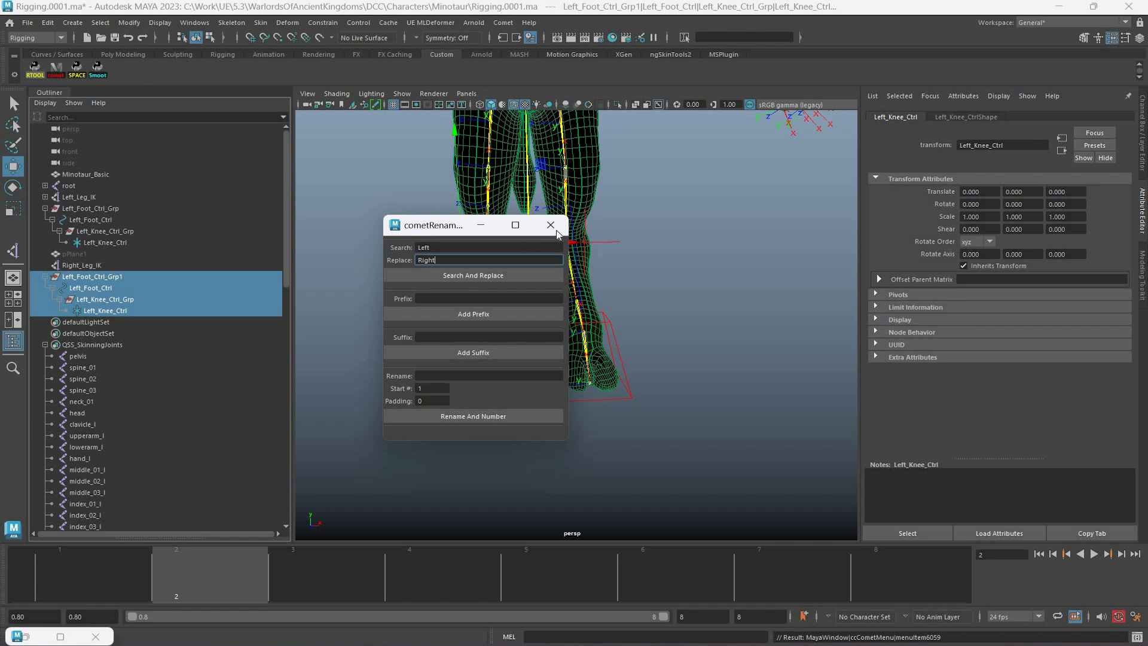
type("ight")
key("Return")
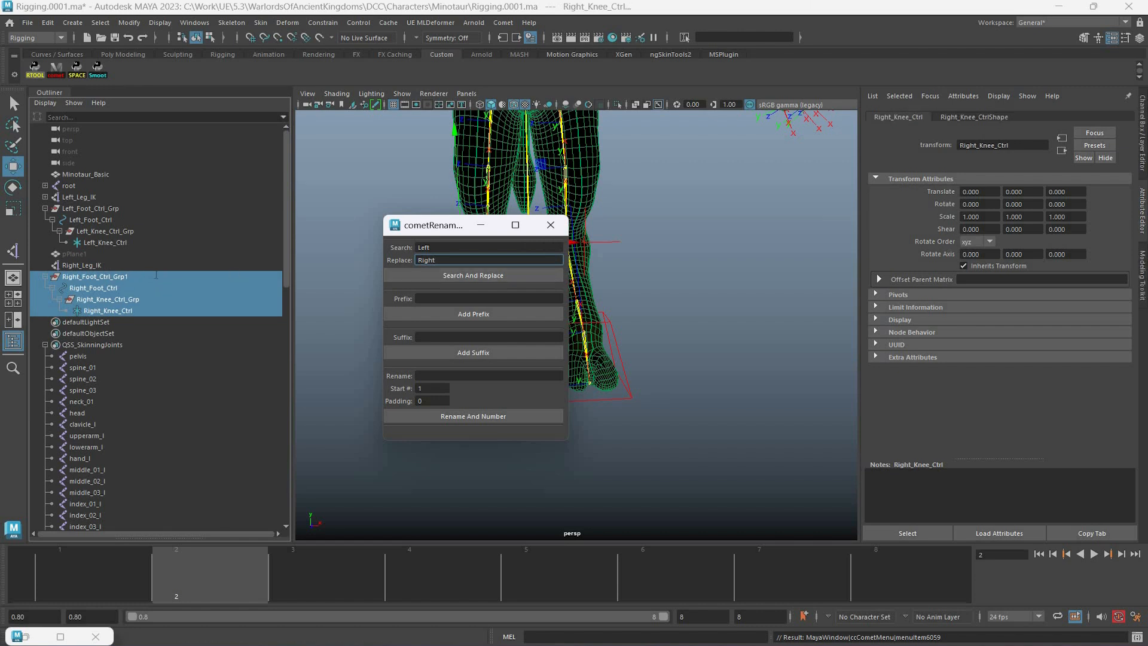
Step: Rename the duplicated top group as Right_Foot_Ctrl_Grp
double_click(113, 275)
key("End")
key("BackSpace")
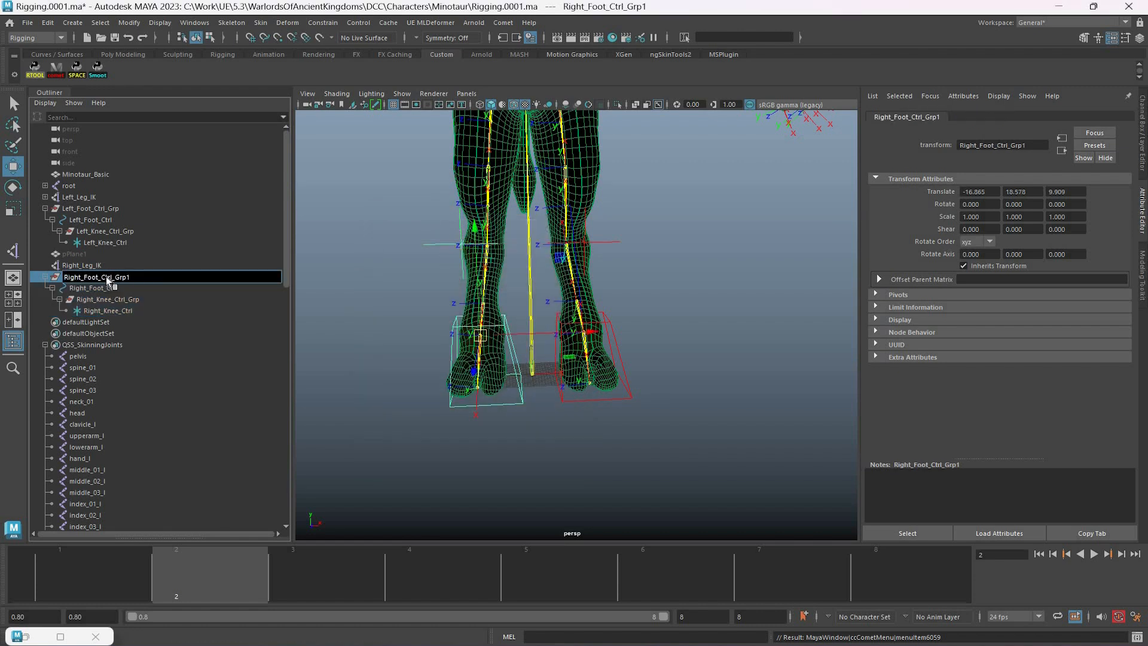
key("Return")
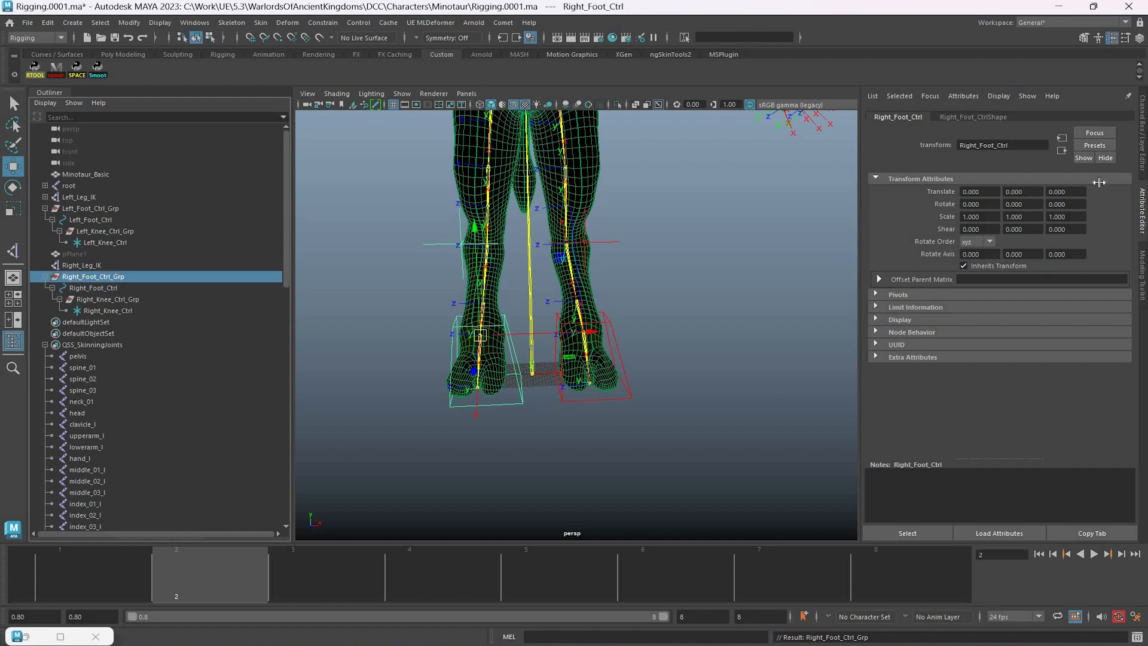
Step: Mirror Right_Foot_Ctrl_Grp by setting Scale X to -1, then freeze its scale and deselect it
key("ctrl+a")
double_click(1095, 181)
type("-1")
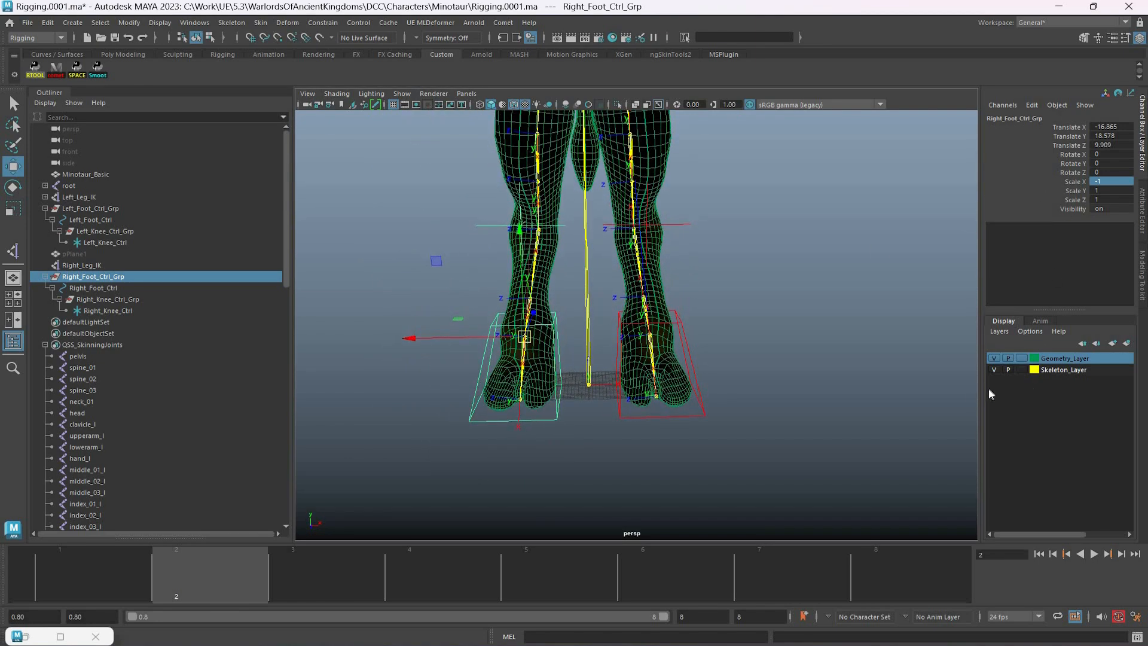
right_click(1004, 181)
mouse_move(1052, 383)
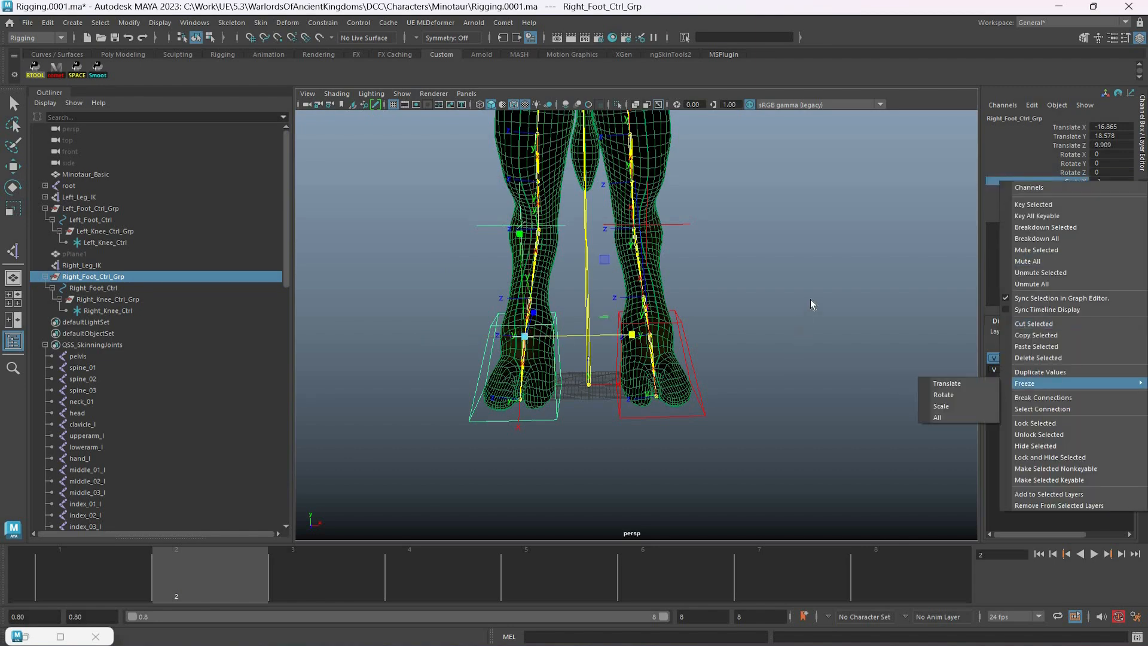
left_click(660, 273)
left_click(621, 282)
key("q")
left_click_drag(591, 316, 650, 280, "alt")
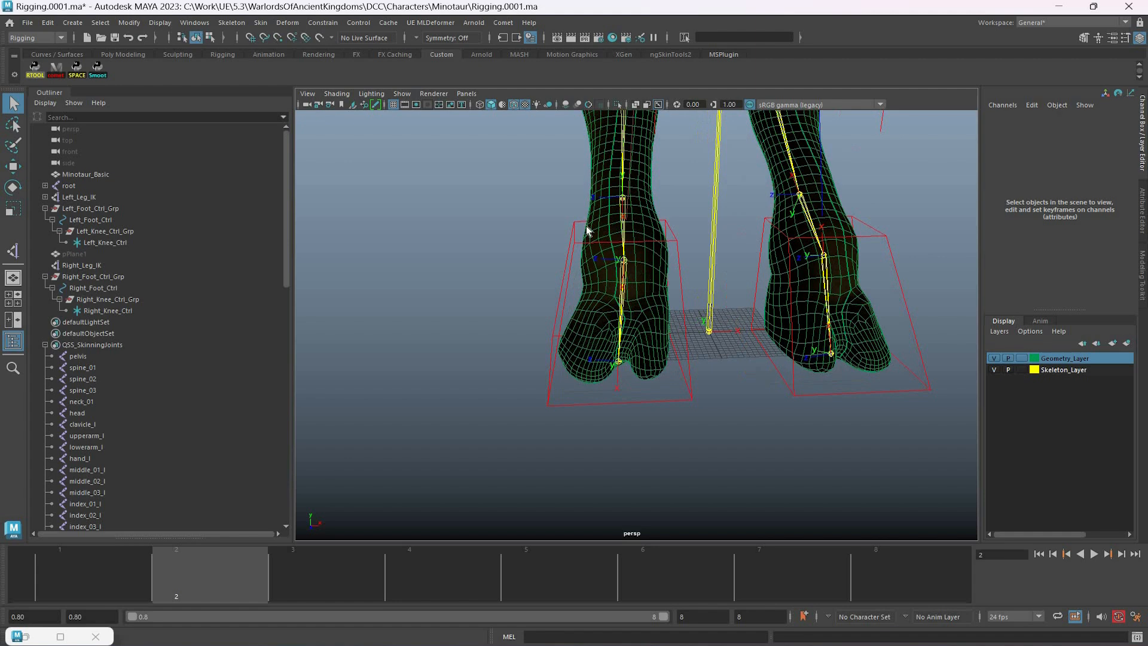
Step: Orient-constrain the right foot's ball_end_r joint to Right_Foot_Ctrl
left_click(677, 263)
left_click(618, 361, "shift")
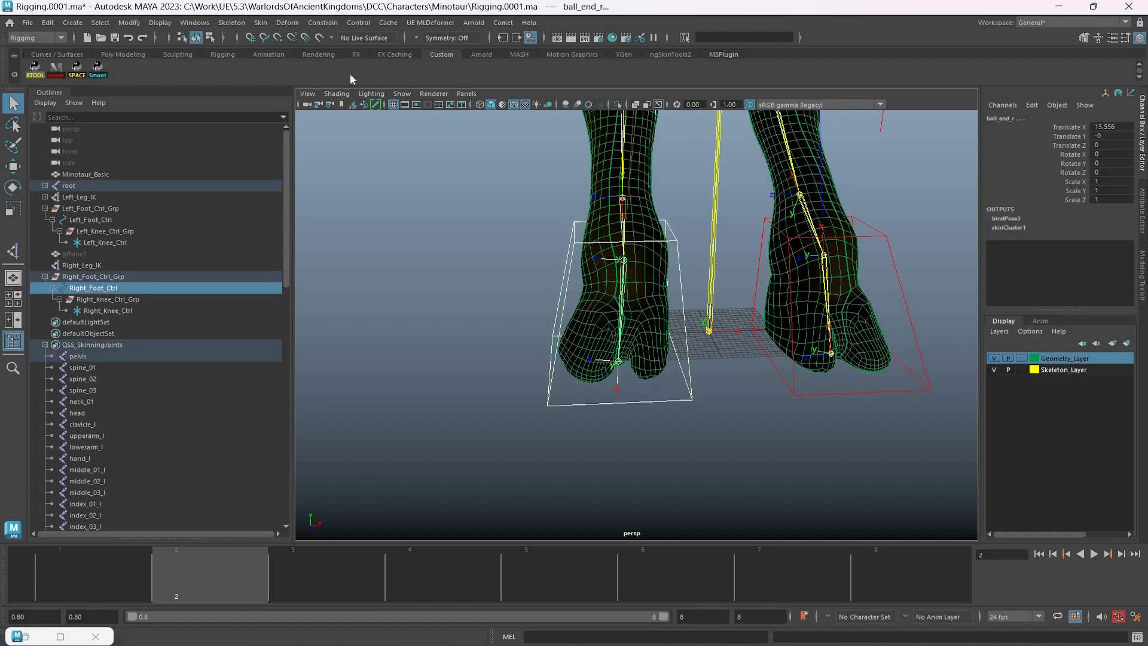
key("Down")
key("Down")
key("Down")
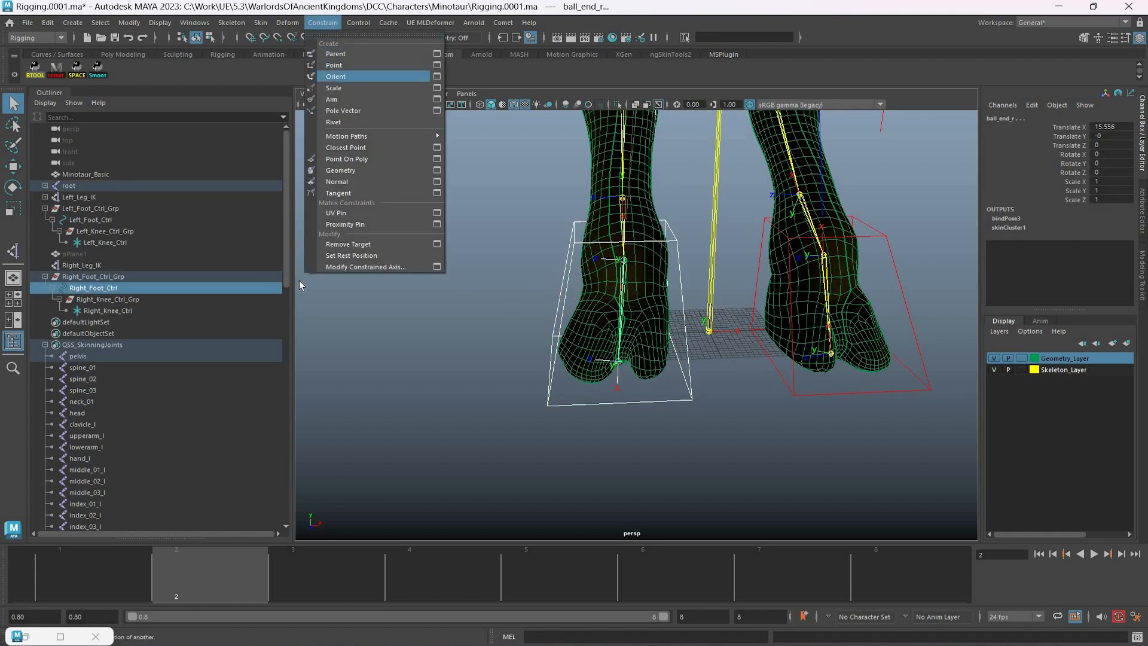
key("Return")
Step: Point-constrain Right_Leg_IK to Right_Foot_Ctrl
left_click(96, 288)
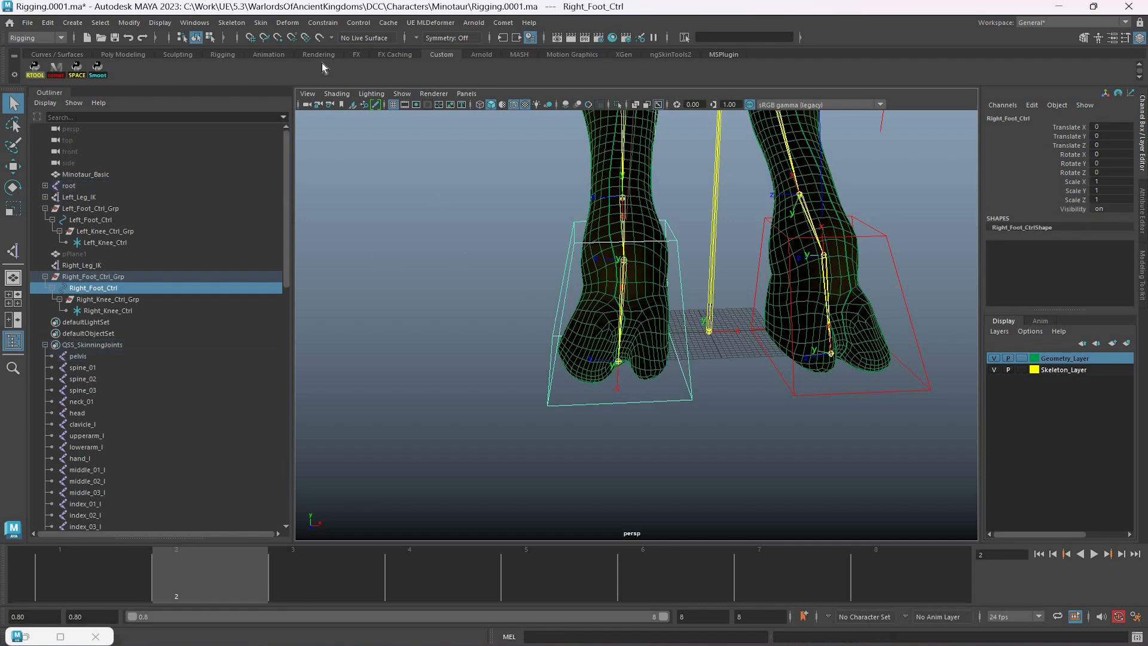
left_click(640, 255, "shift")
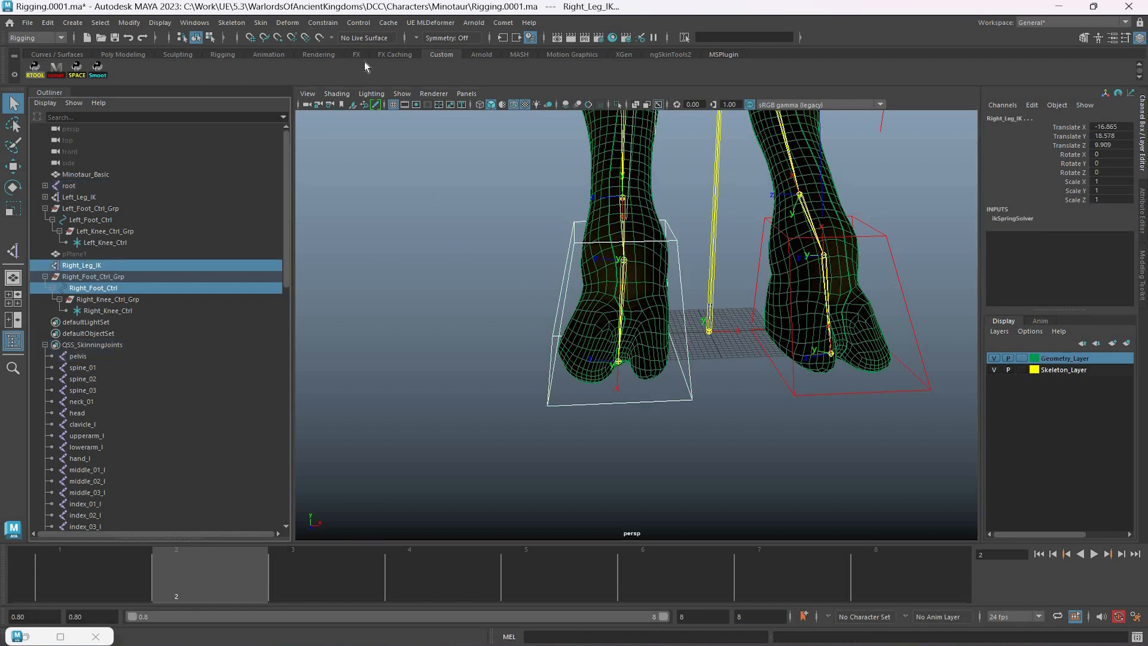
key("Down")
key("Down")
key("Return")
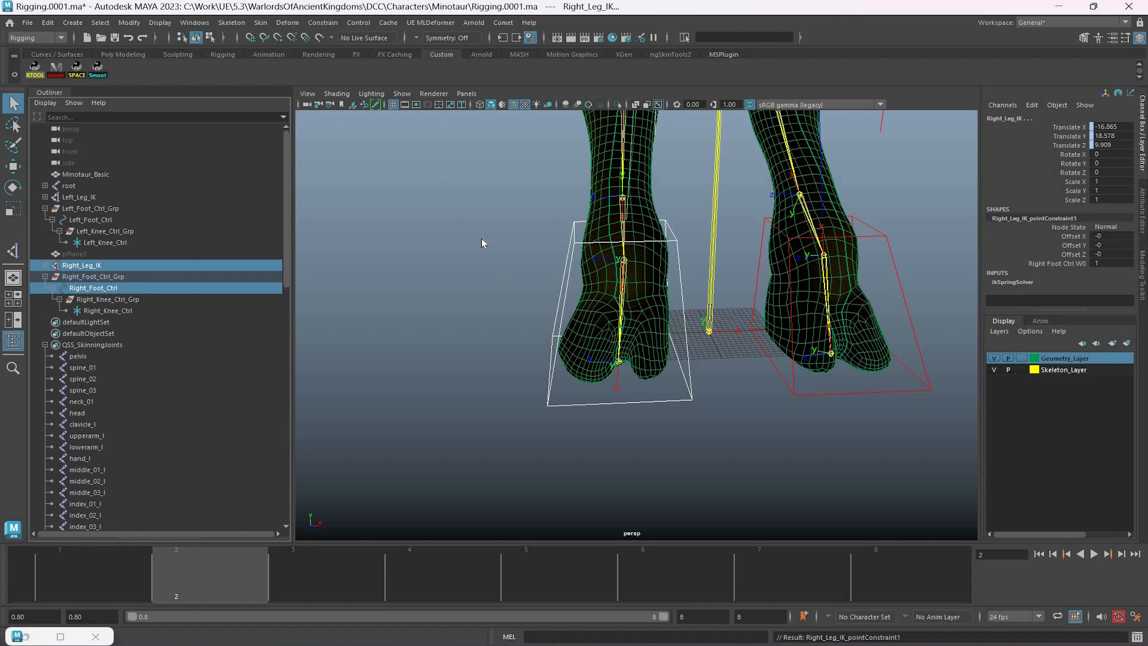
Step: Add a pole vector constraint from Right_Knee_Ctrl to Right_Leg_IK
scroll(707, 231, "down", 3)
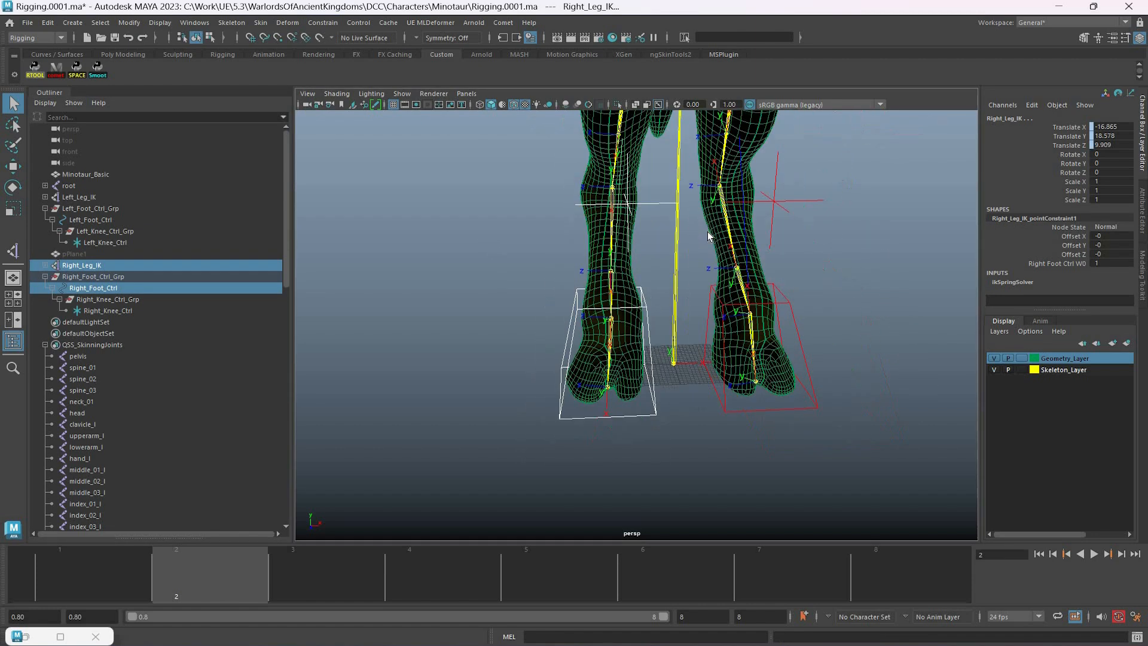
left_click_drag(707, 234, 690, 229, "alt")
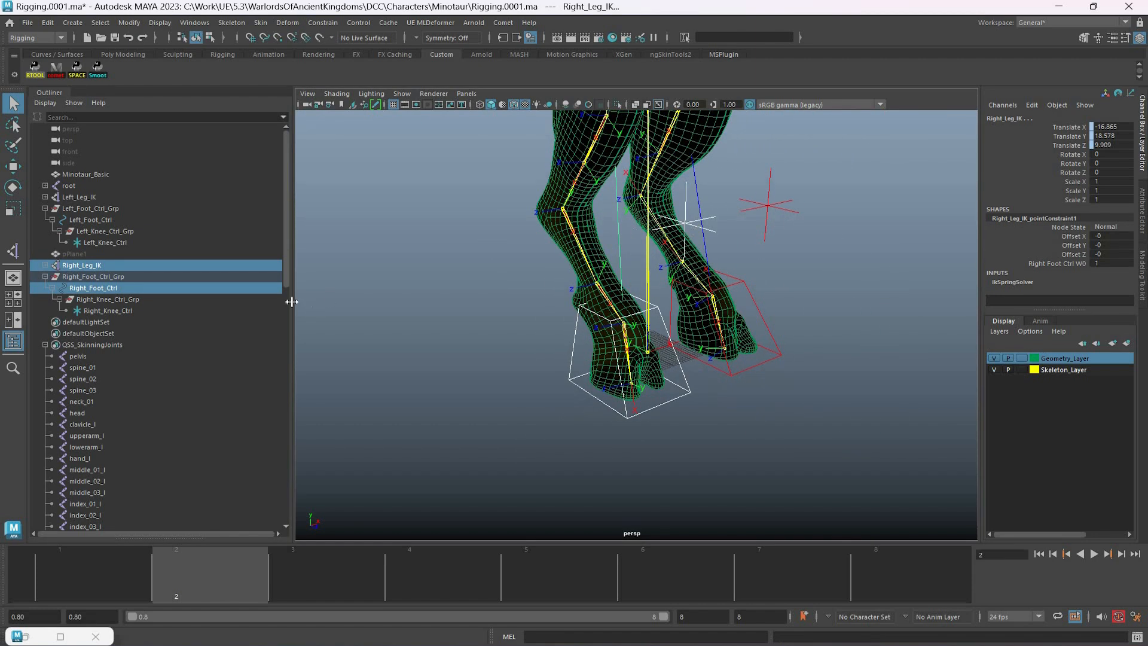
left_click(162, 275)
key("ctrl+z")
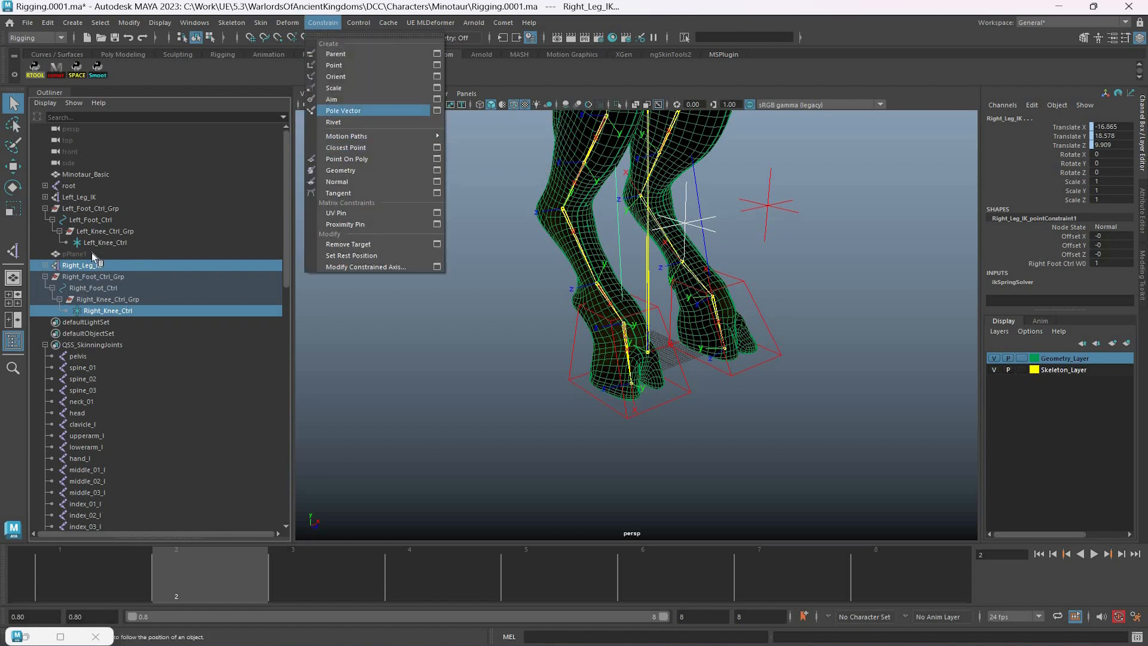
left_click(343, 111)
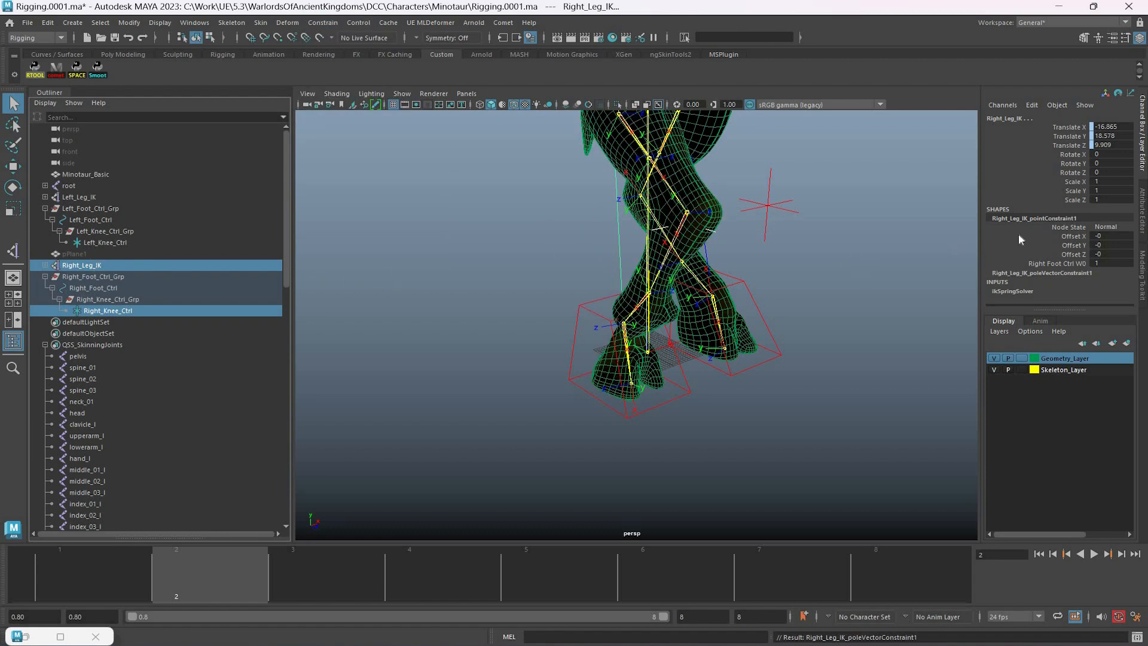
Step: Set the Twist of Right_Leg_IK to 180 to correct the flipped right leg
key("Up")
key("Down")
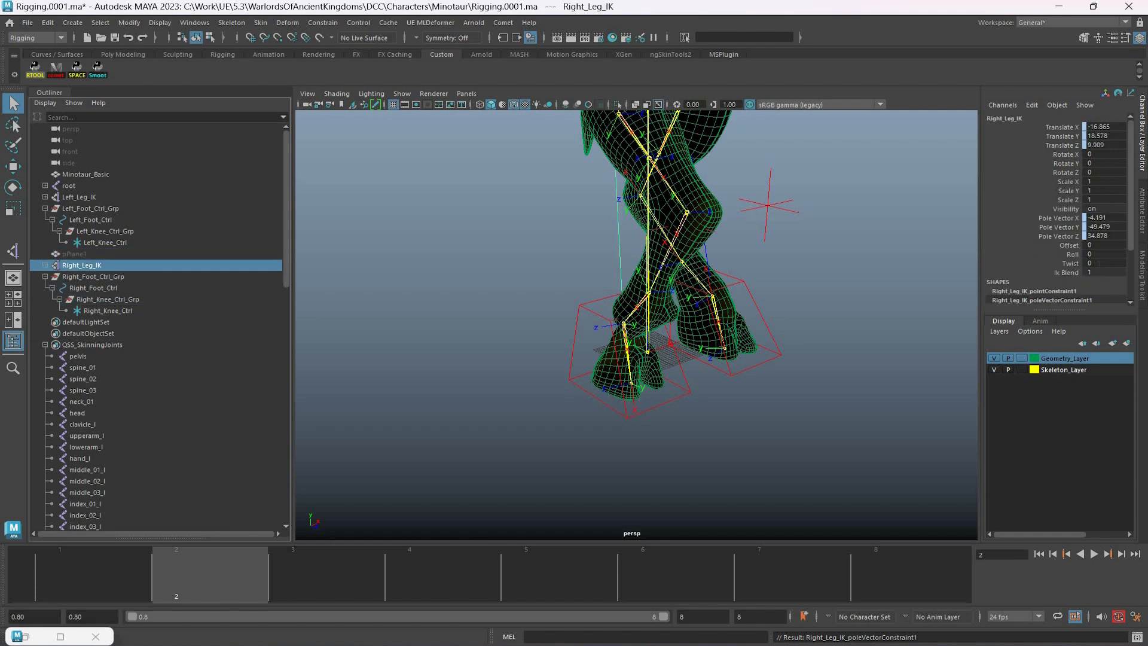
left_click(1098, 265)
type("180")
key("Return")
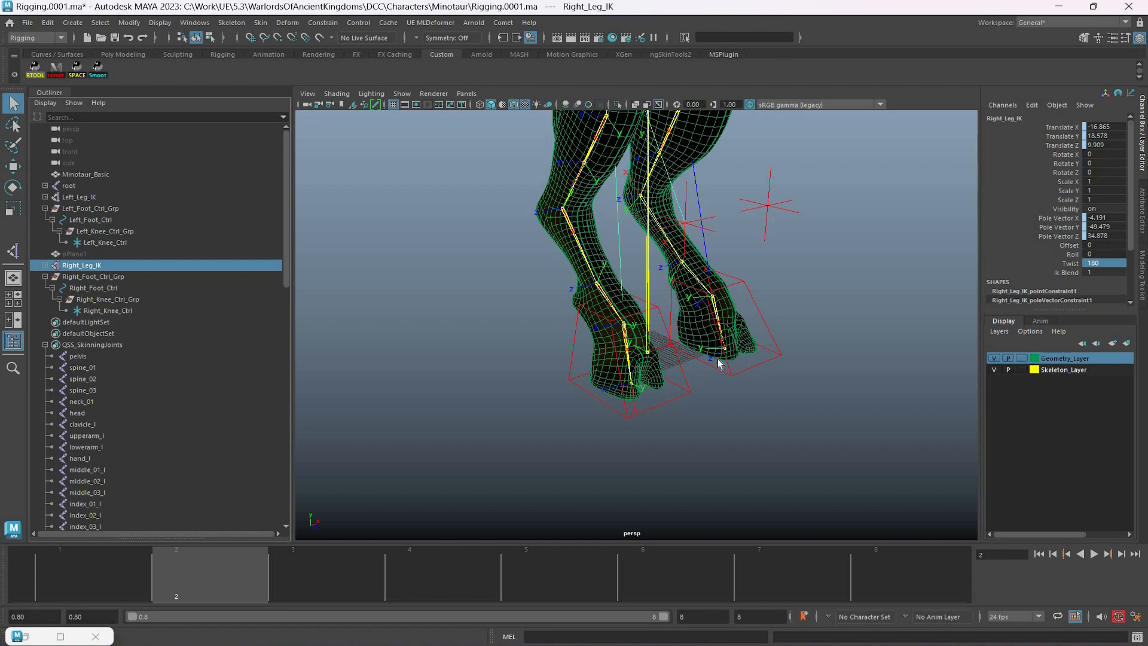
Step: Test both legs by moving the left and right foot controls together, and undo the move
left_click(695, 392)
left_click(674, 345)
left_click(583, 385, "shift")
left_click_drag(628, 382, 502, 362, "alt")
middle_click_drag(648, 185, 622, 281, "alt")
right_click_drag(622, 281, 553, 289, "alt")
key("w")
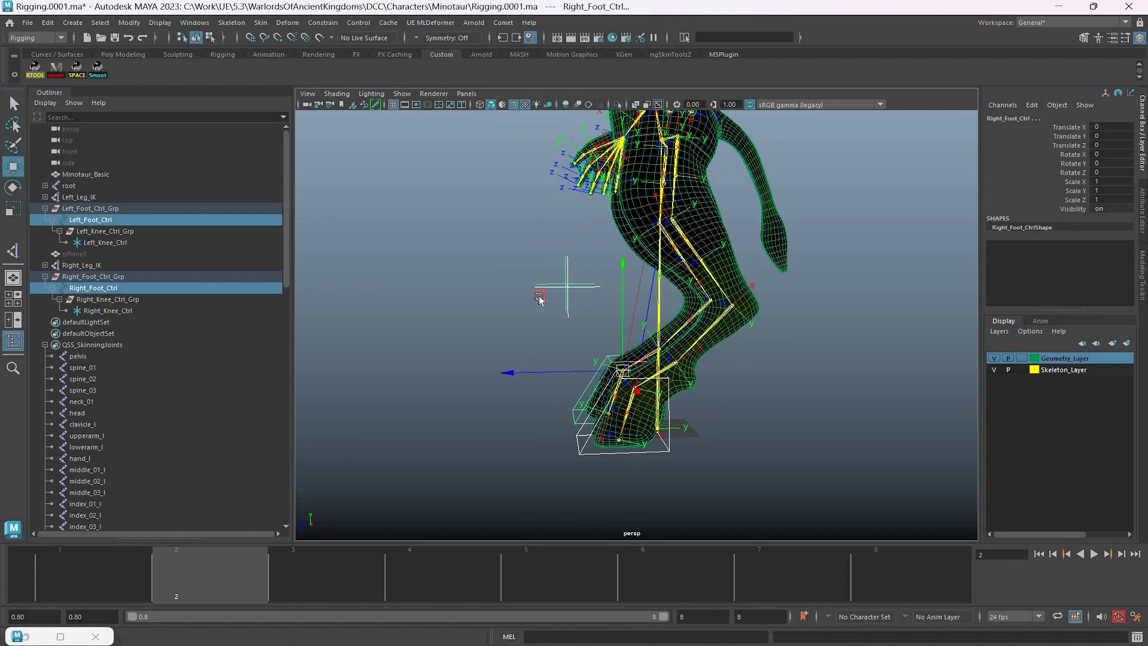
middle_click_drag(549, 276, 636, 317)
key("ctrl+z")
Step: Examine both legs from several angles and inspect the right ankle joints and Right_Leg_IK in wireframe display
left_click_drag(688, 374, 615, 280, "alt")
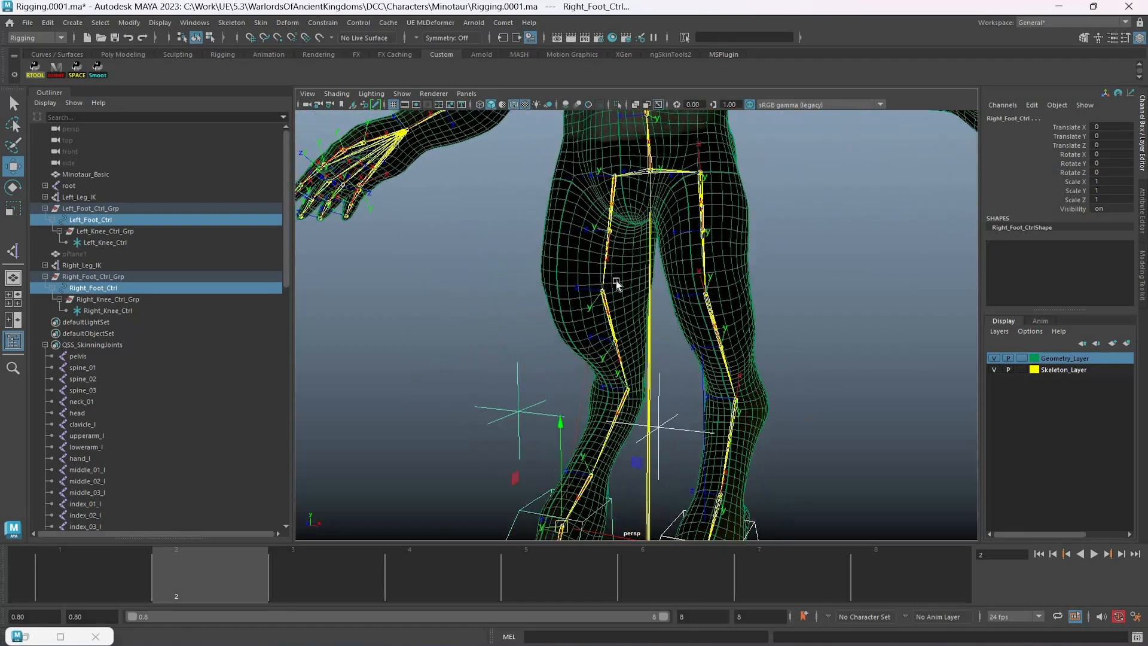
left_click_drag(530, 297, 645, 333, "alt")
middle_click_drag(645, 333, 679, 194, "alt")
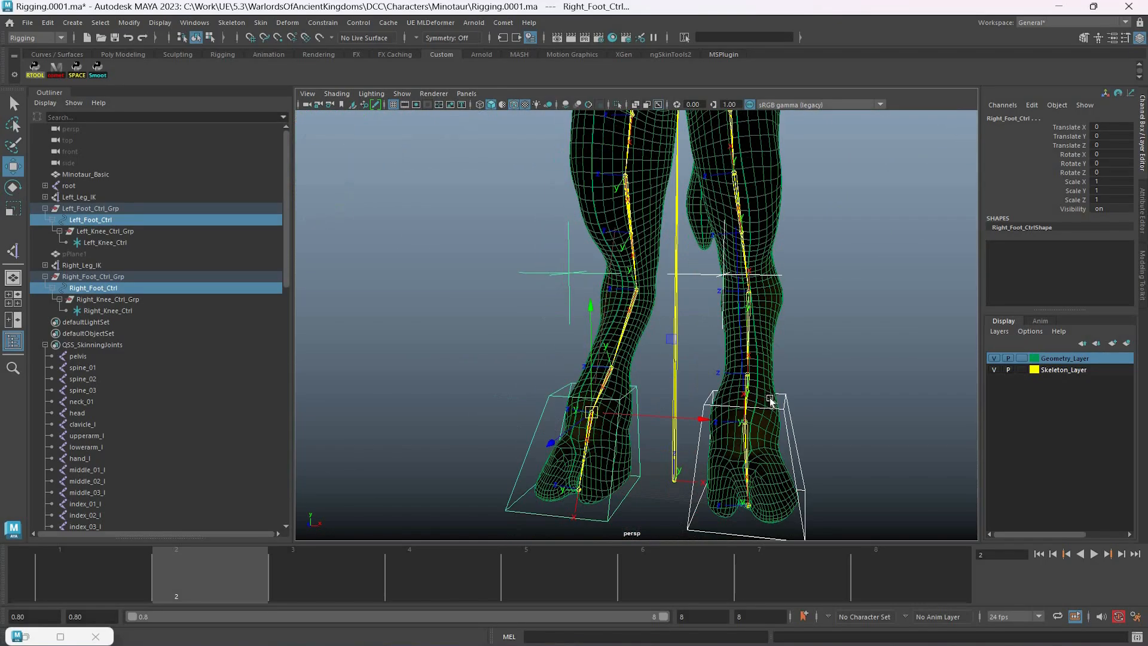
left_click_drag(768, 400, 624, 309, "alt")
middle_click_drag(624, 310, 651, 224, "alt")
right_click_drag(650, 224, 617, 302, "alt")
key("4")
left_click(623, 303)
right_click_drag(514, 239, 575, 266, "alt")
key("q")
left_click(88, 174)
left_click(83, 265)
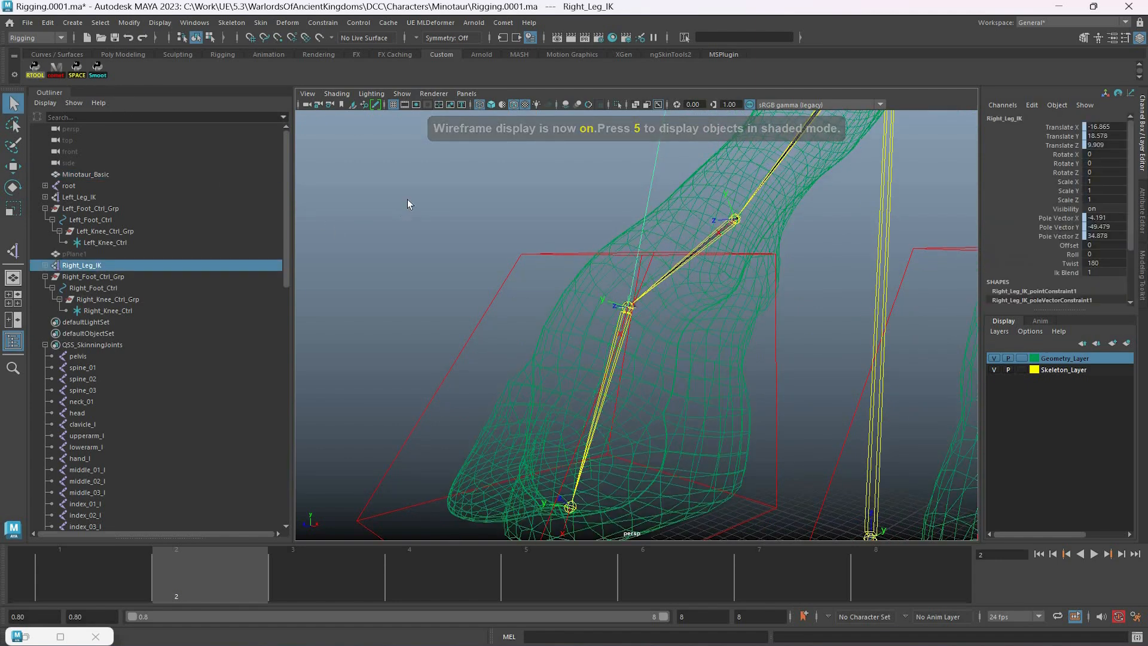
left_click(35, 70)
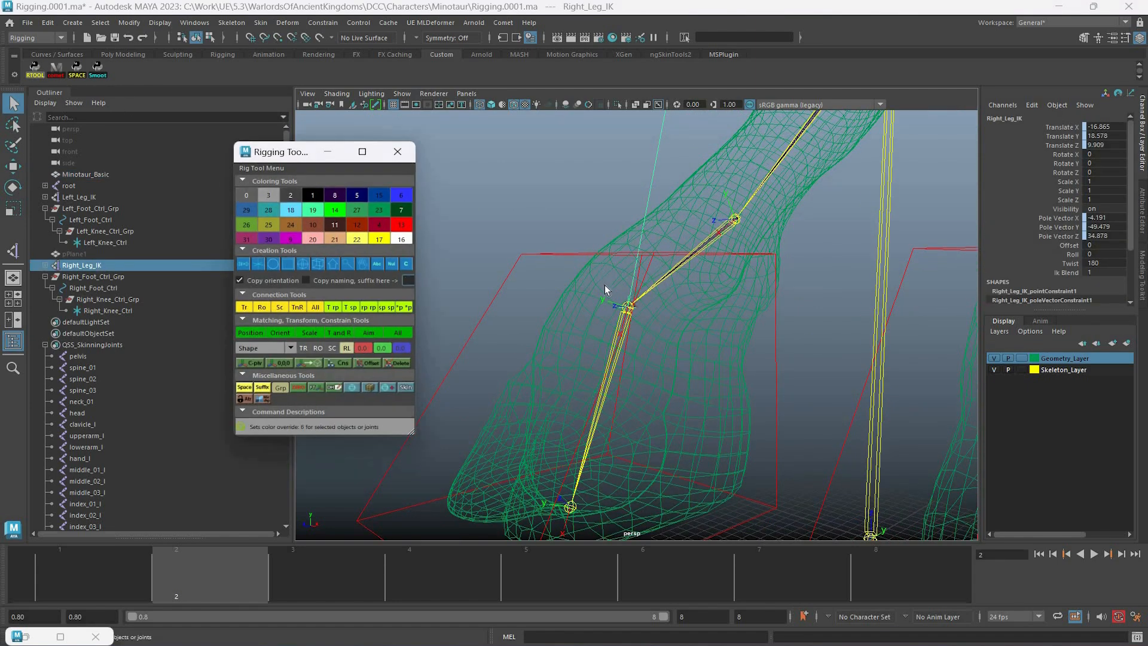
left_click(600, 330)
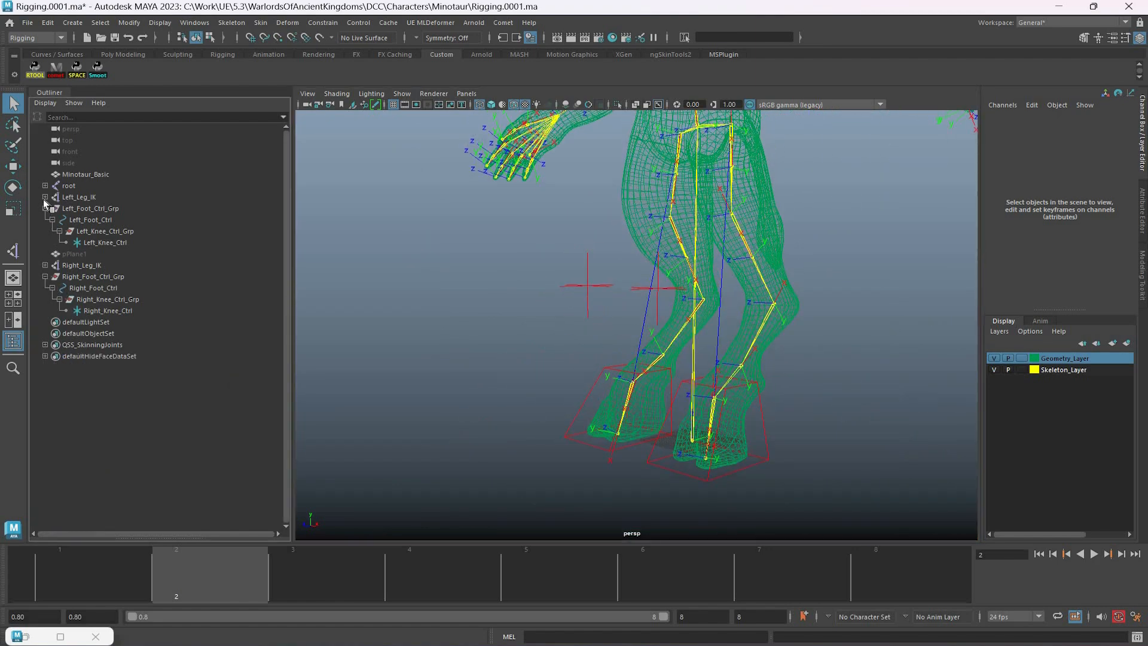
Step: Collapse both foot control groups in the Outliner, restore textured shaded display and select Left_Foot_Ctrl
left_click(45, 276)
left_click(45, 310)
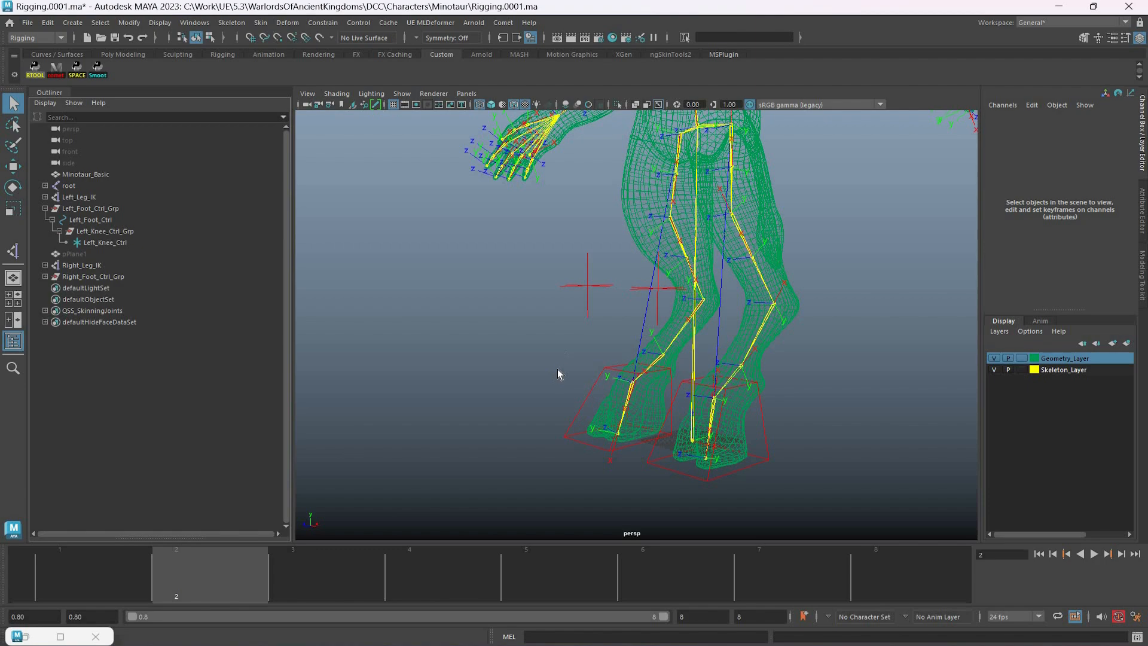
mouse_move(622, 359)
left_mouse_down("alt")
mouse_move(653, 368)
mouse_move(602, 427)
mouse_move(646, 448)
left_mouse_up("alt")
key("5")
left_click(669, 461)
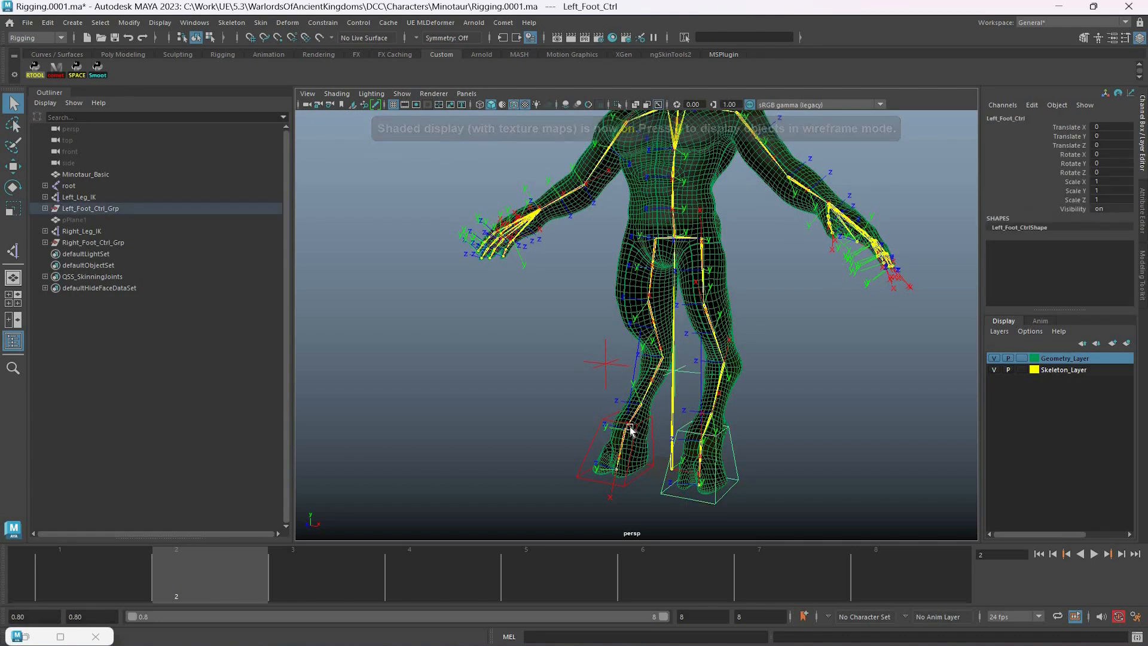
Step: Add the right foot control to the selection, test moving it together with the left foot control, and undo the move
left_click(606, 362, "shift")
left_click_drag(544, 389, 622, 283, "alt")
key("w")
key("ctrl+z")
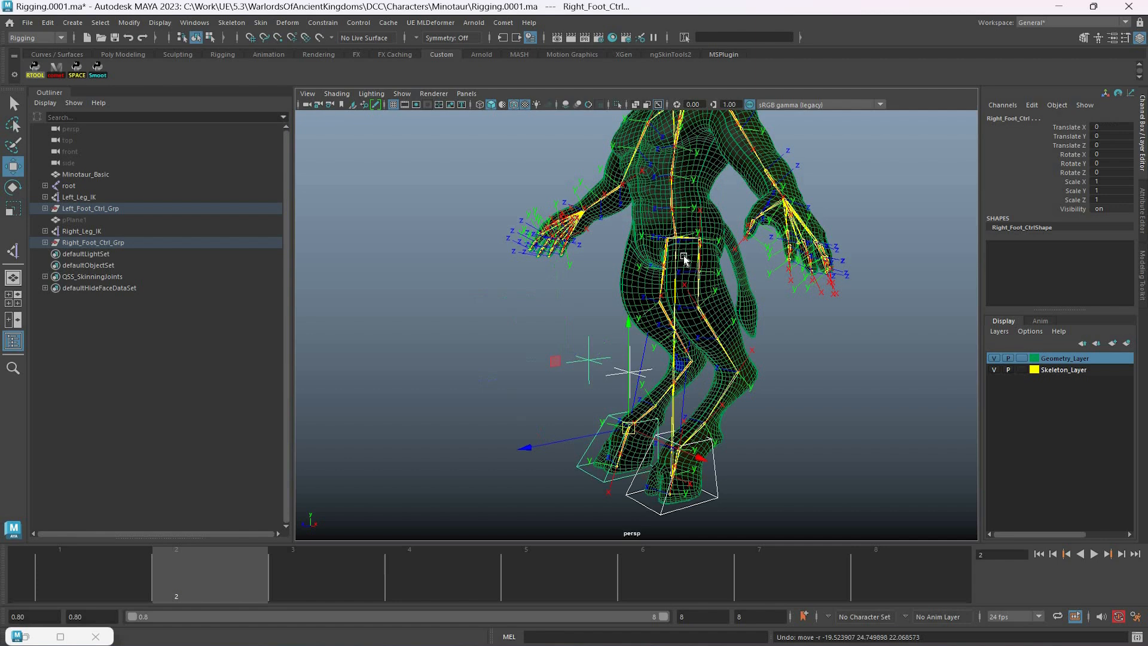
Step: Test the neck by selecting the neck_01 joint and rotating it, and undo the rotation
middle_click_drag(686, 170, 679, 231, "alt")
left_click_drag(622, 245, 684, 239, "alt")
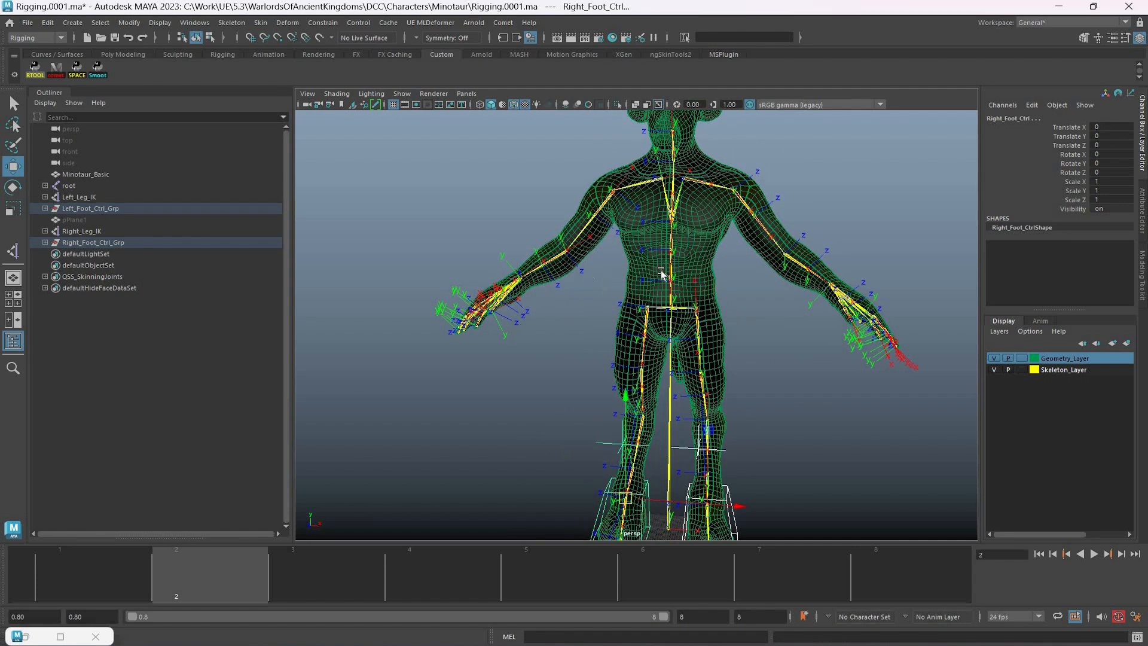
middle_click_drag(674, 161, 671, 215, "alt")
left_click_drag(724, 177, 667, 153, "alt")
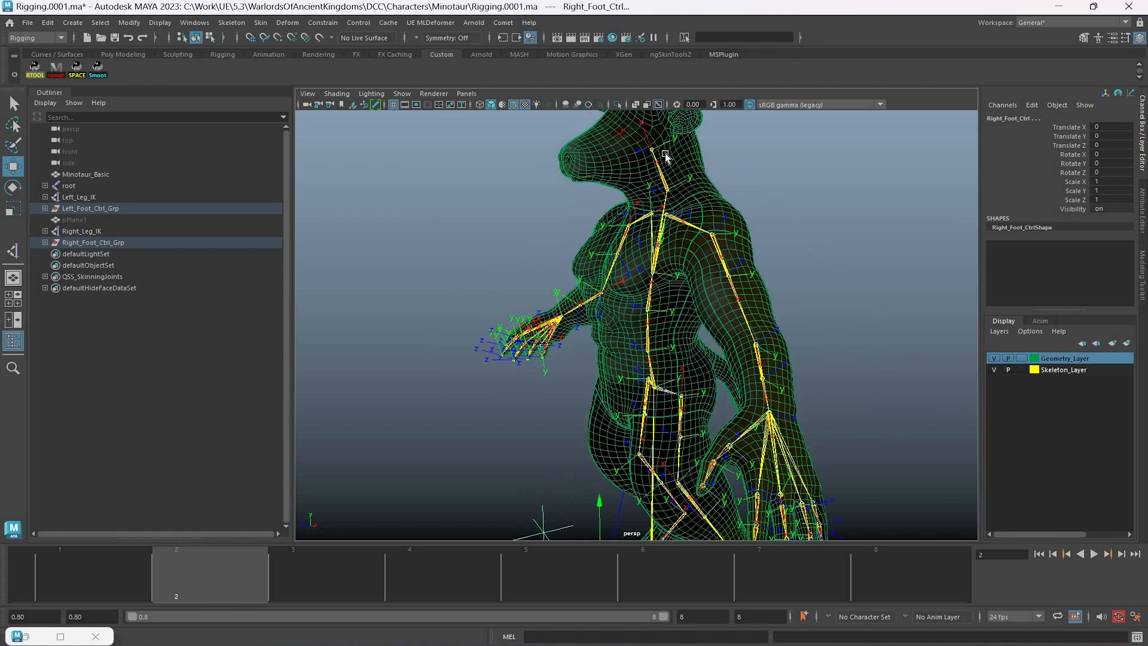
middle_click_drag(665, 180, 668, 204, "alt")
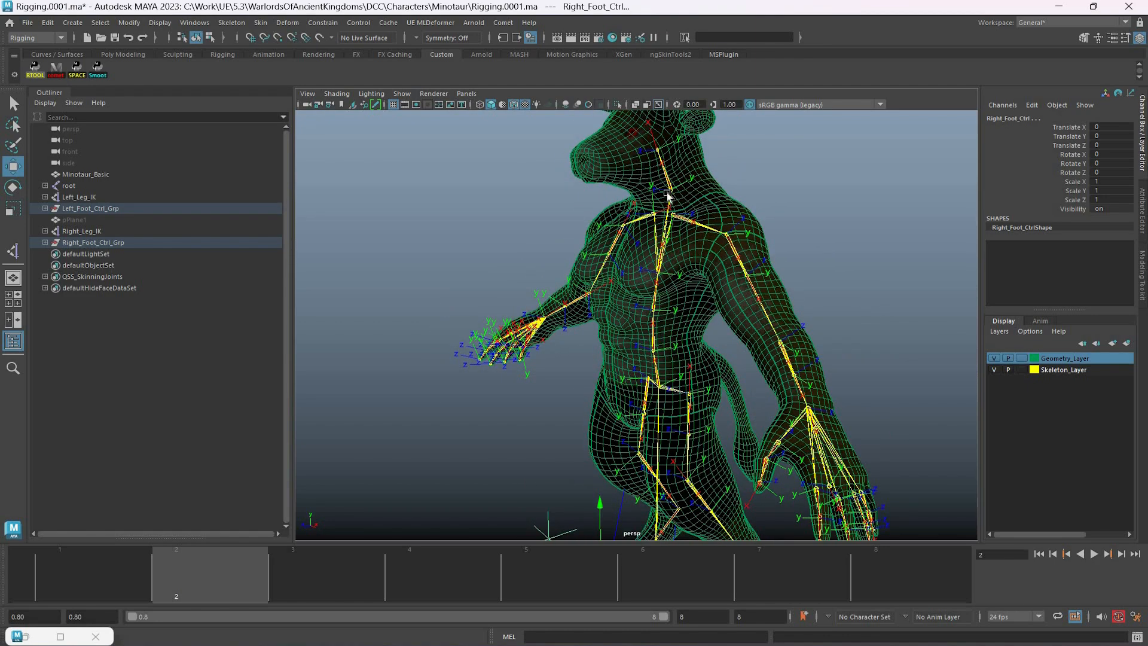
left_click_drag(650, 221, 714, 251, "alt")
key("q")
left_click(693, 204)
key("e")
key("ctrl+z")
key("ctrl+z")
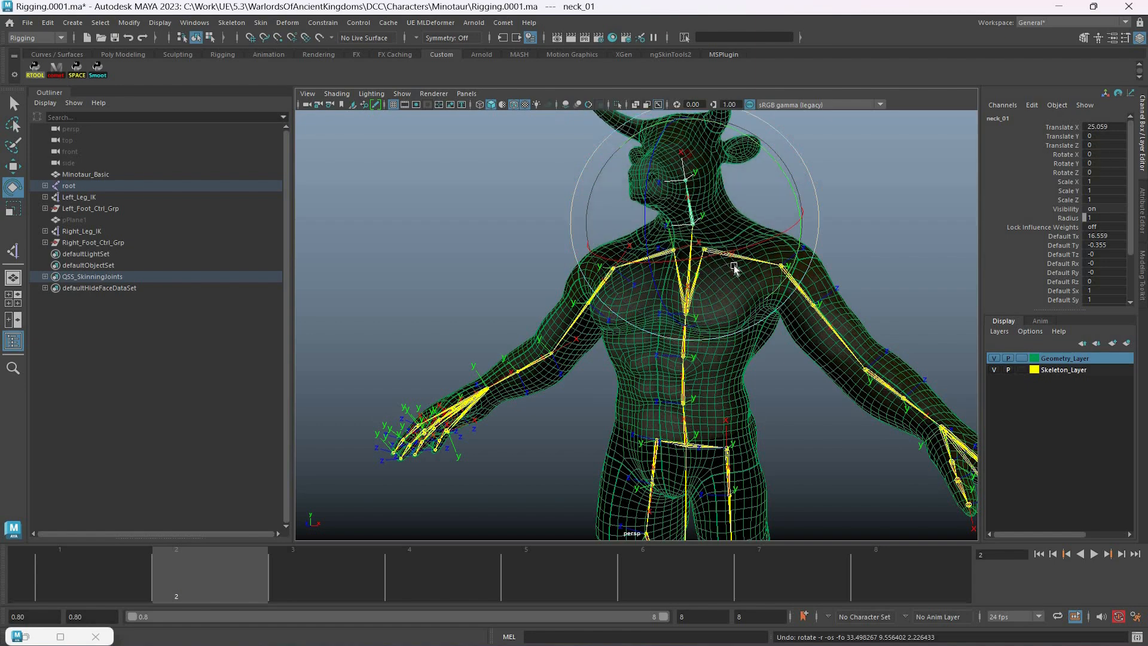
Step: Examine the minotaur's full skeleton, arms and leg controls from the front and the side
scroll(735, 267, "down", 5)
left_click_drag(689, 185, 892, 299, "alt")
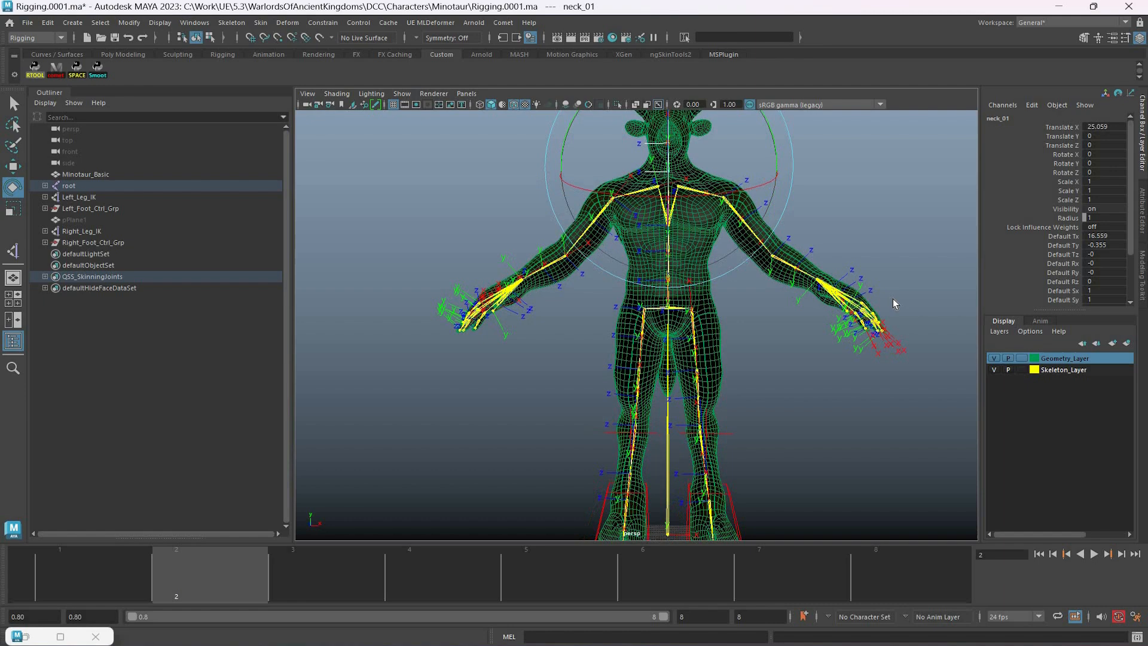
scroll(891, 299, "up", 3)
key("q")
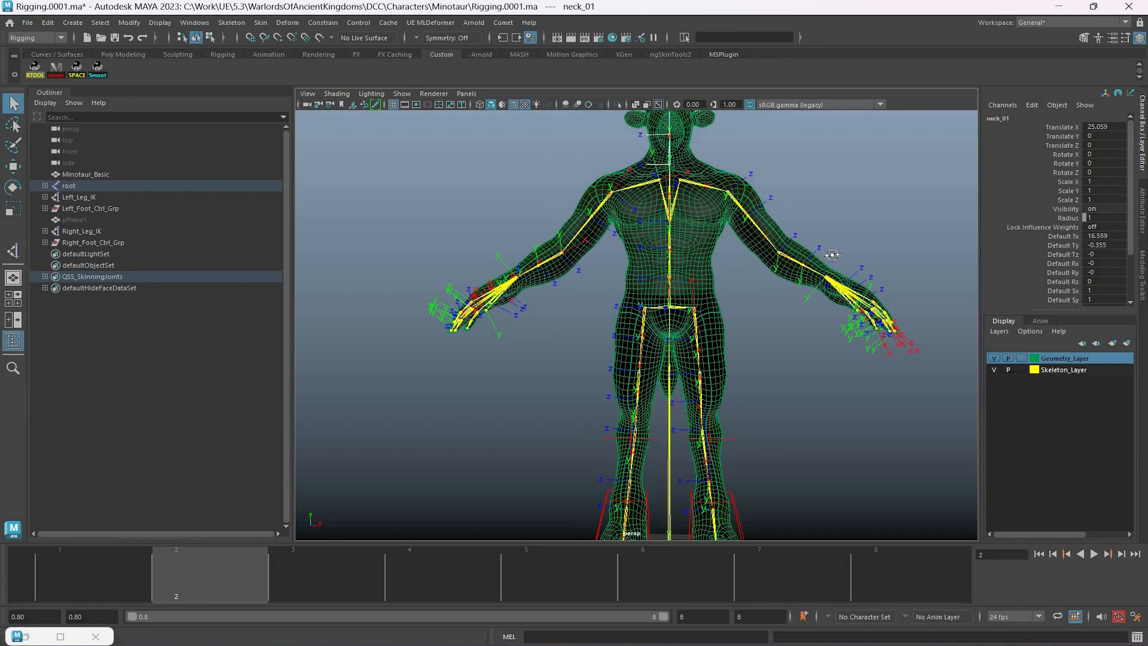
left_click_drag(687, 261, 717, 335, "alt")
scroll(724, 346, "up", 2)
scroll(711, 322, "down", 1)
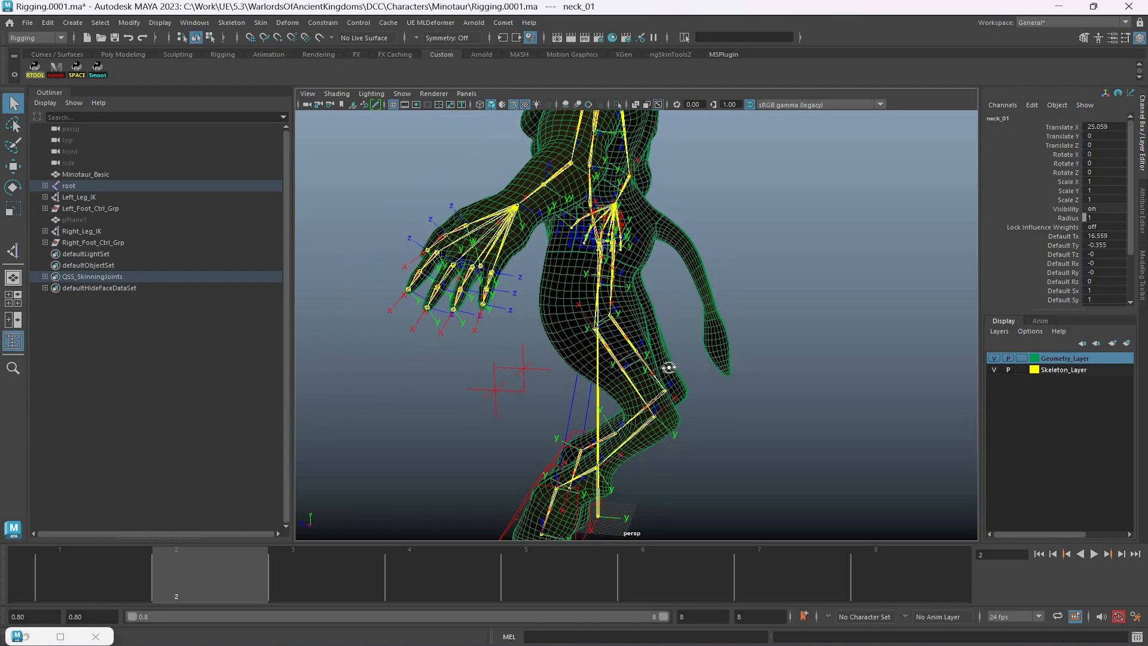
scroll(735, 354, "up", 4)
mouse_move(688, 325)
left_mouse_down("alt")
mouse_move(764, 340)
mouse_move(650, 320)
mouse_move(748, 328)
mouse_move(687, 296)
mouse_move(751, 340)
mouse_move(726, 332)
mouse_move(734, 338)
left_mouse_up("alt")
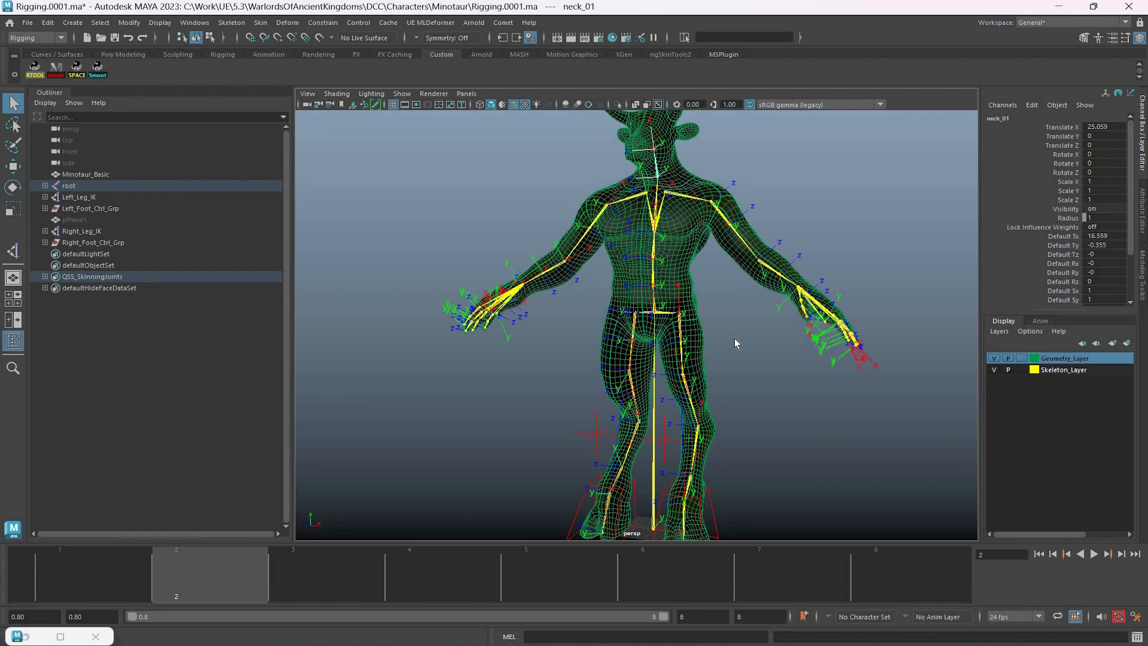